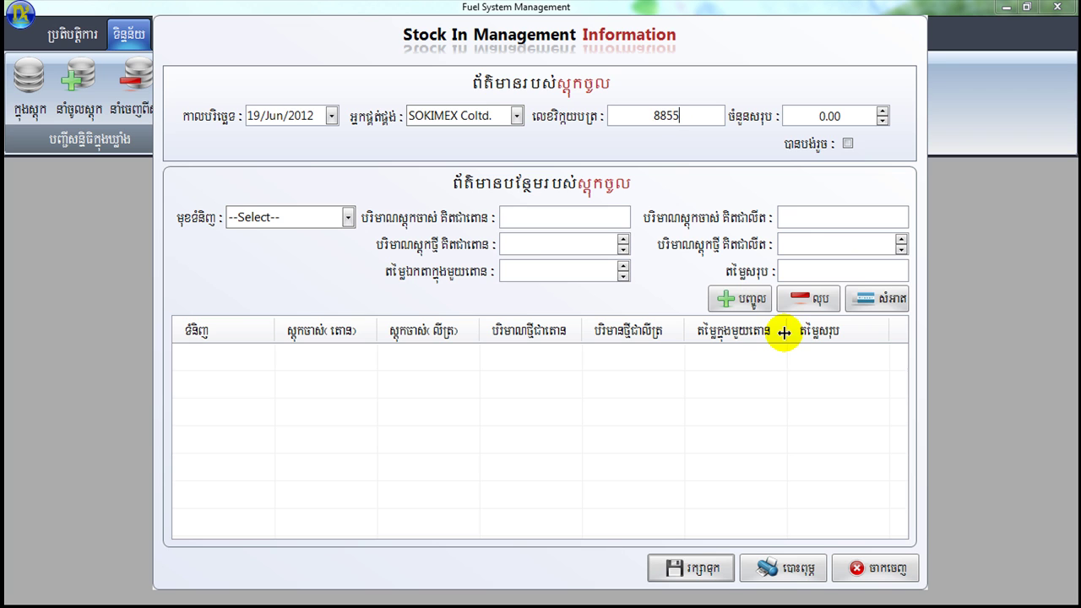
# Step: Add a Gas Solid line to the stock-in record with 32,000 litres of new stock at a unit price of 1,500 per ton
pyautogui.click(347, 217)
pyautogui.click(306, 259)
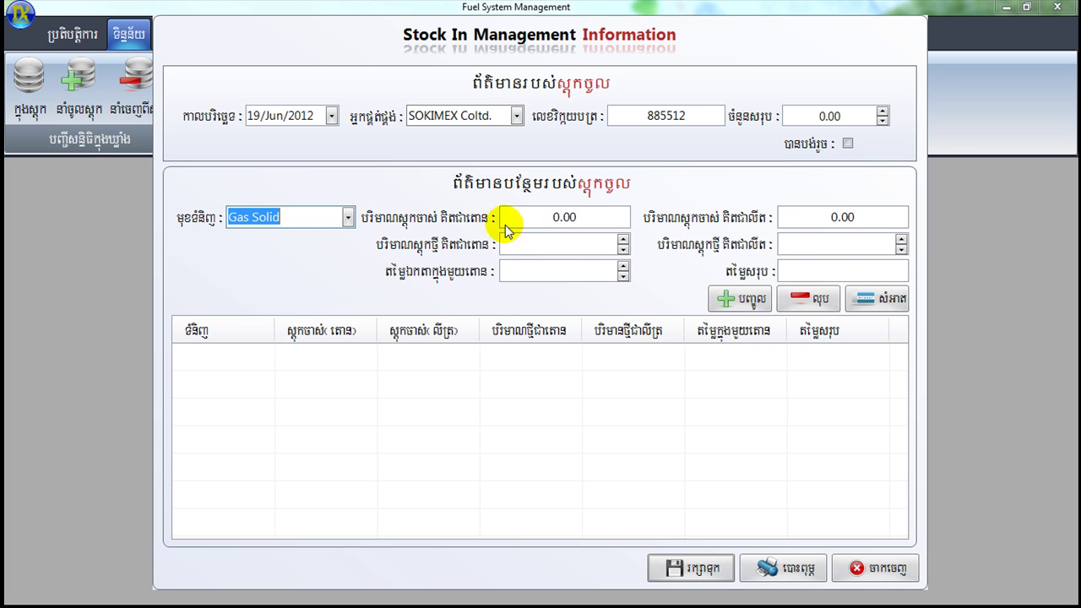
pyautogui.click(560, 245)
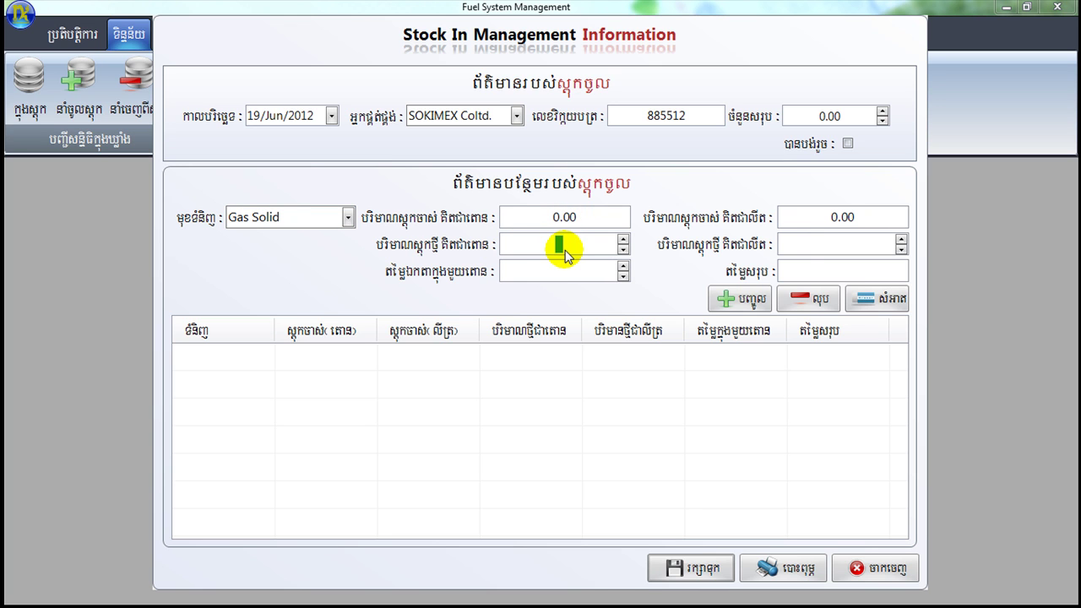
pyautogui.click(796, 245)
pyautogui.write('32,000')
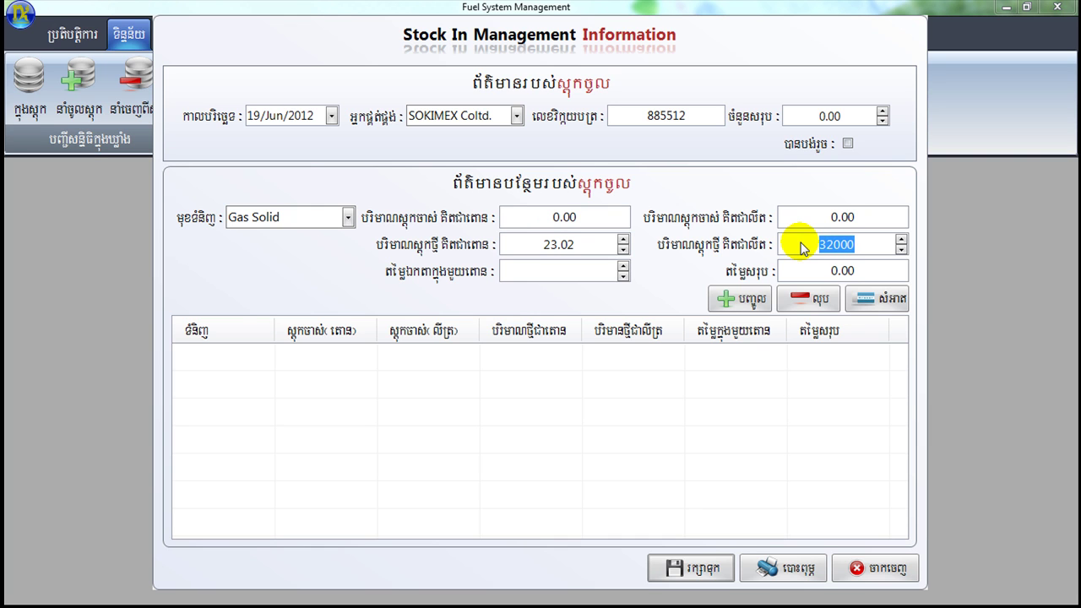
pyautogui.click(558, 272)
pyautogui.write('1500')
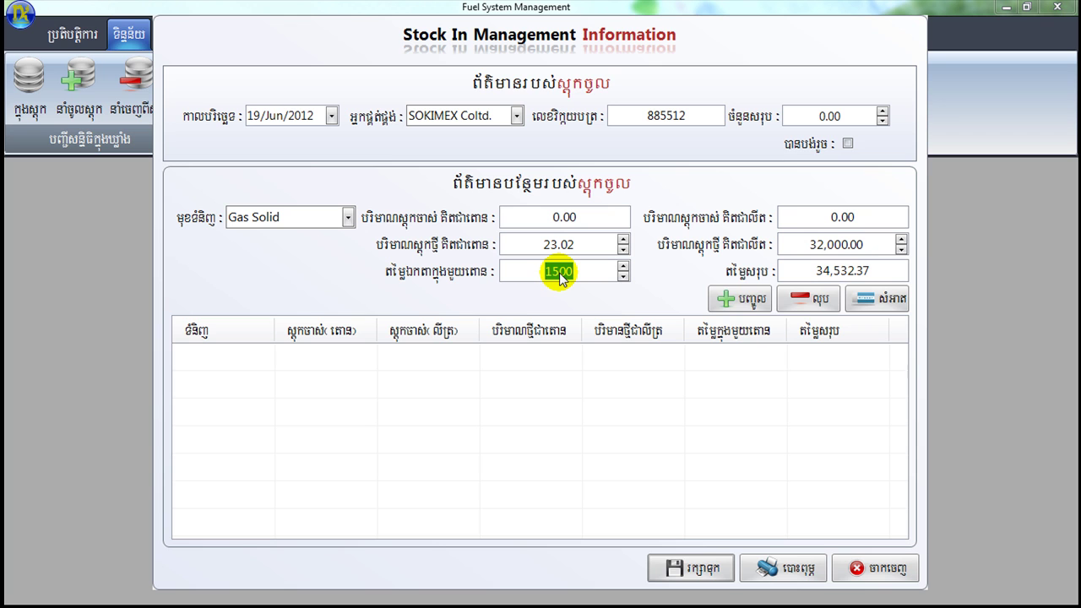
pyautogui.click(738, 304)
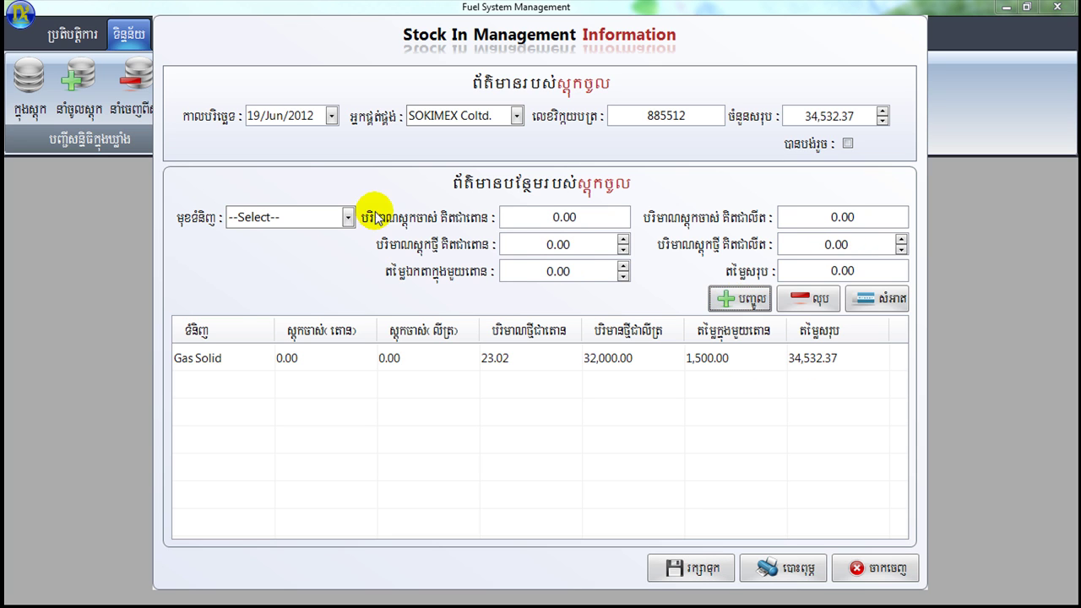
# Step: Choose Diesel as the next product and set its new stock quantity to 1,800 litres
pyautogui.click(347, 218)
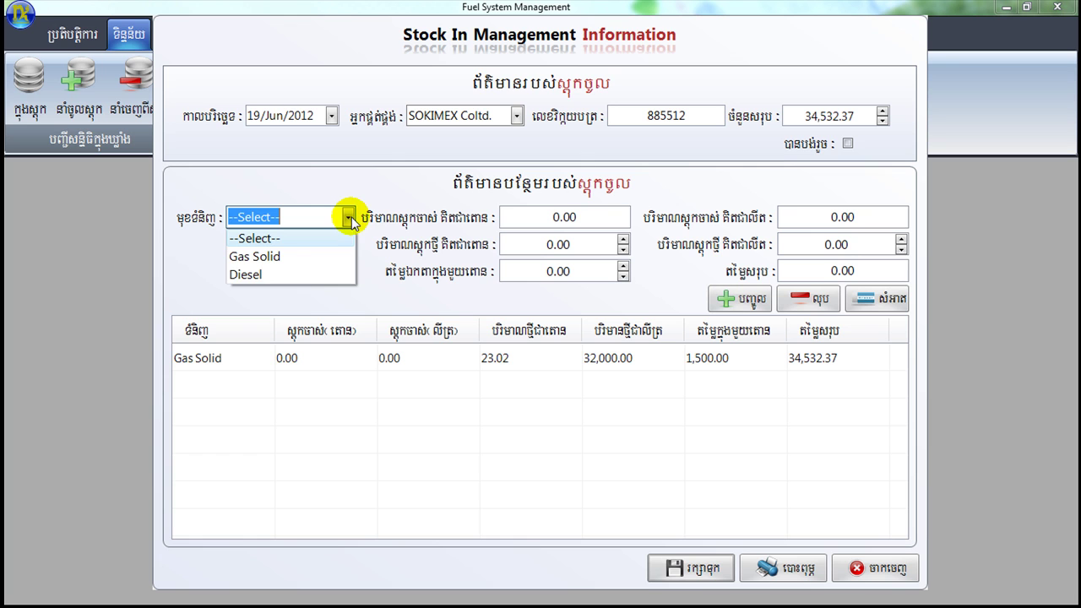
pyautogui.click(295, 278)
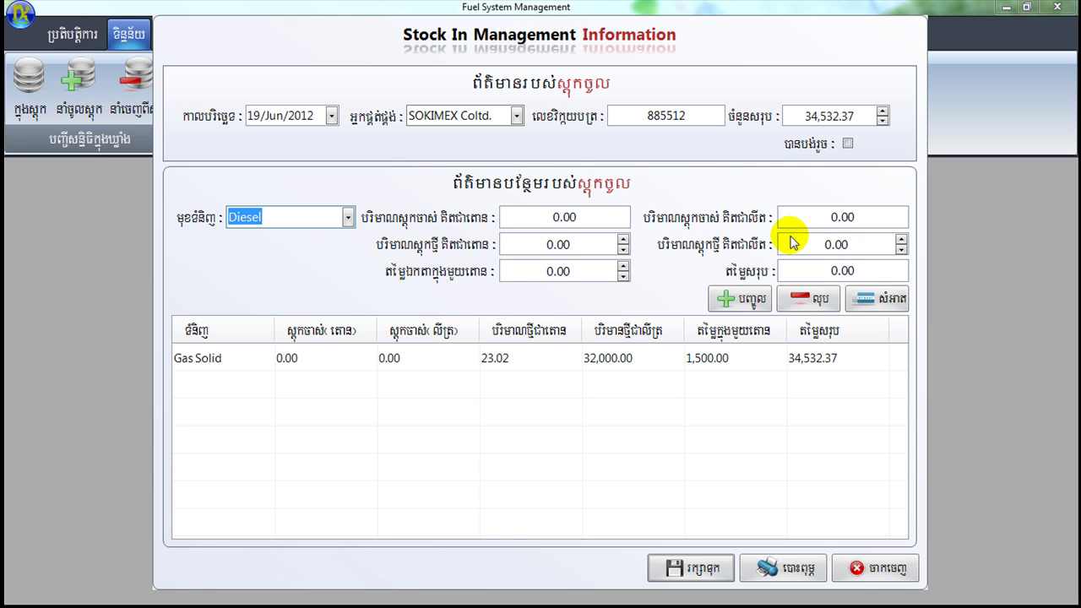
pyautogui.click(583, 246)
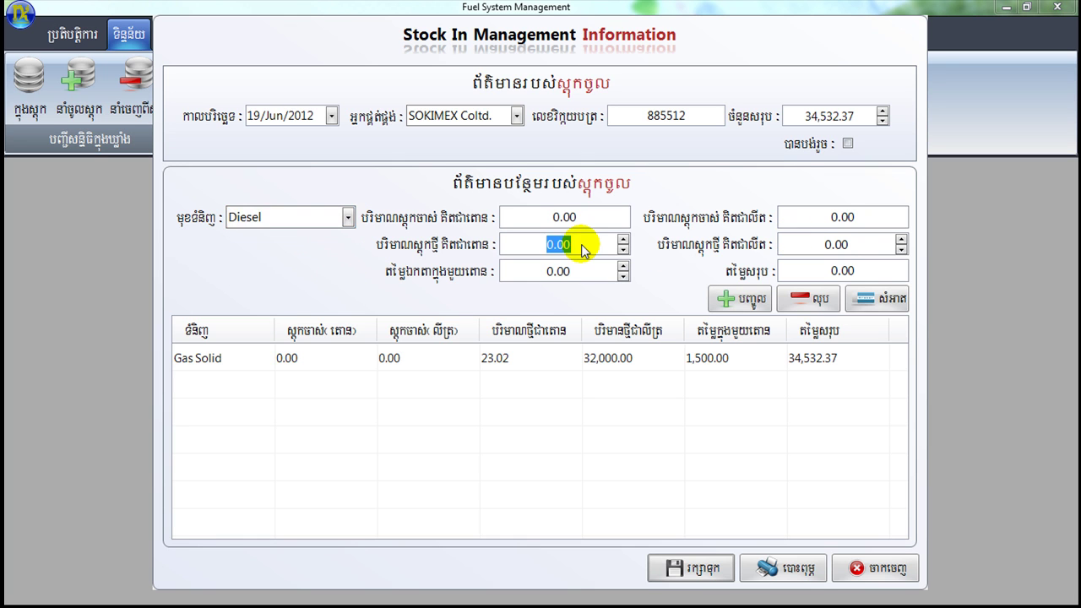
pyautogui.click(809, 252)
pyautogui.write('3')
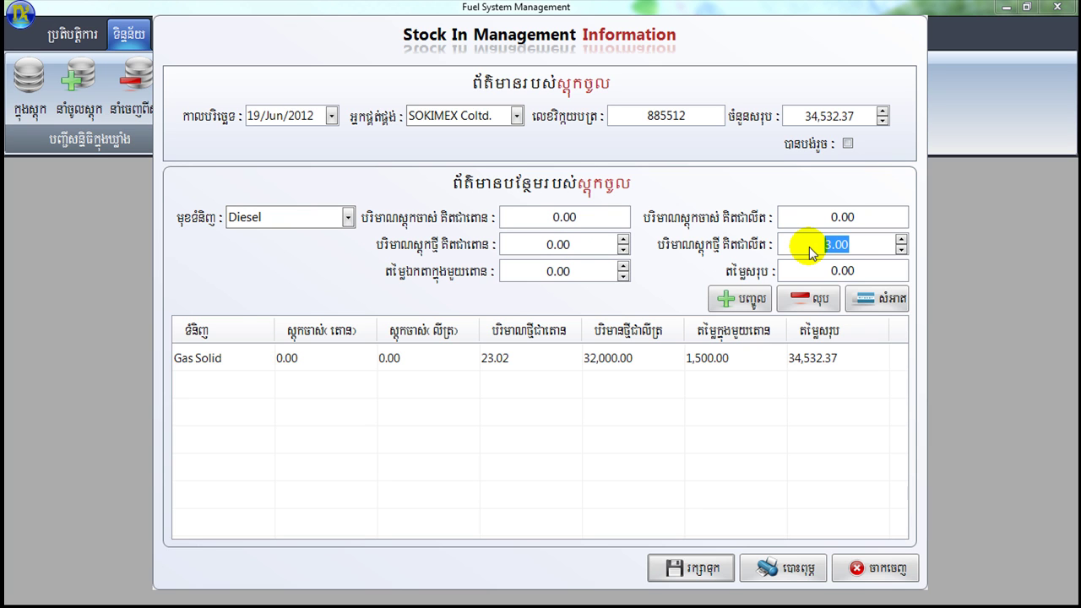
pyautogui.click(586, 246)
pyautogui.click(793, 251)
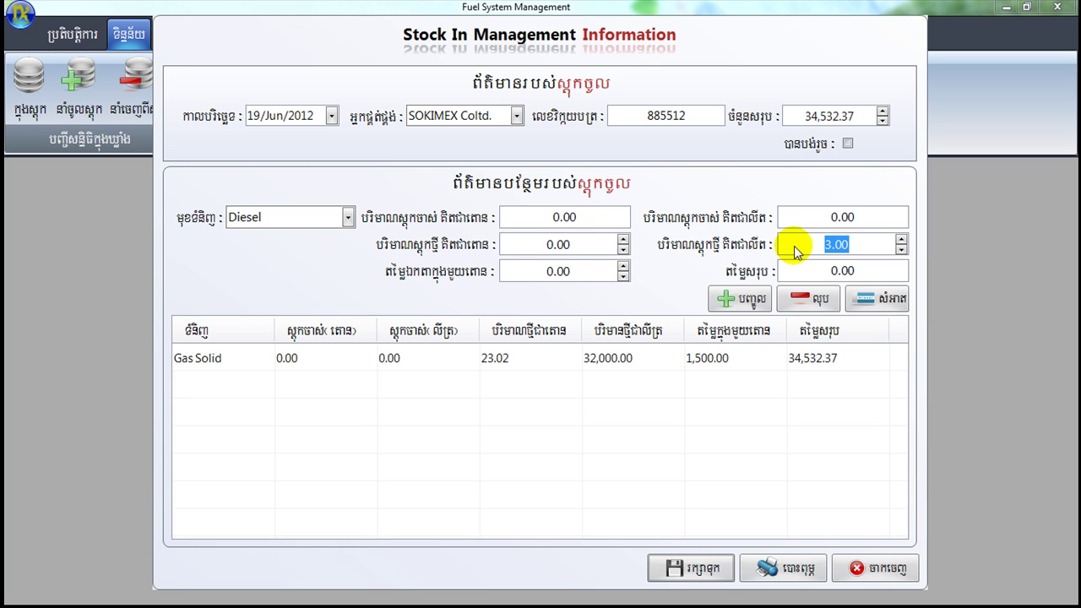
pyautogui.click(794, 251)
pyautogui.press('BackSpace')
pyautogui.hotkey('ctrl', 'z')
pyautogui.press('BackSpace')
pyautogui.write('1600')
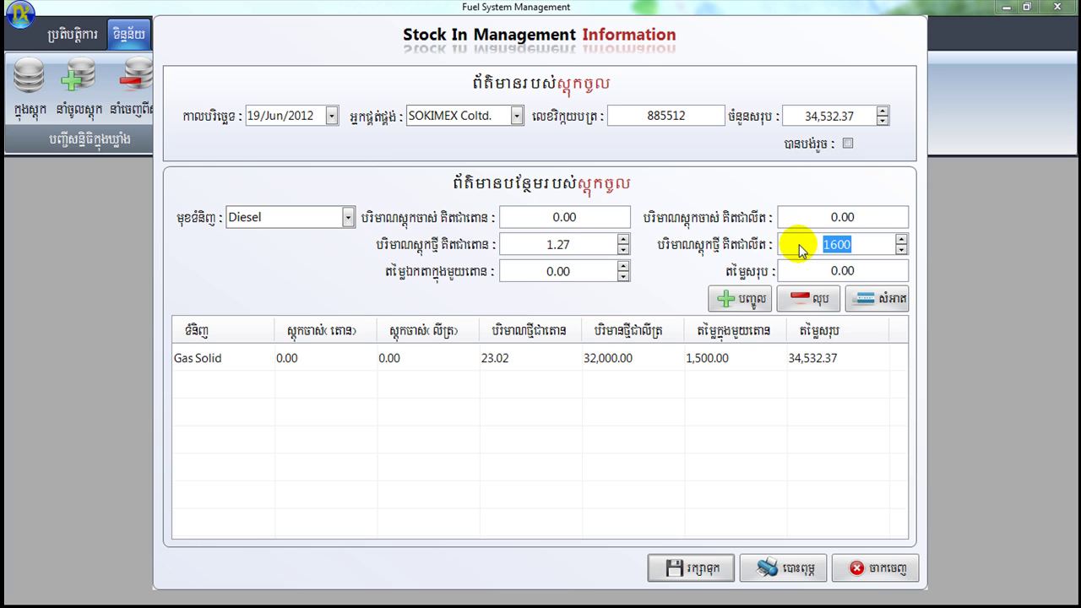
pyautogui.write('1')
pyautogui.press('BackSpace')
pyautogui.write('1800')
# Step: Set the Diesel price per ton to 1,350 and add the line to the stock-in list
pyautogui.click(555, 271)
pyautogui.write('1')
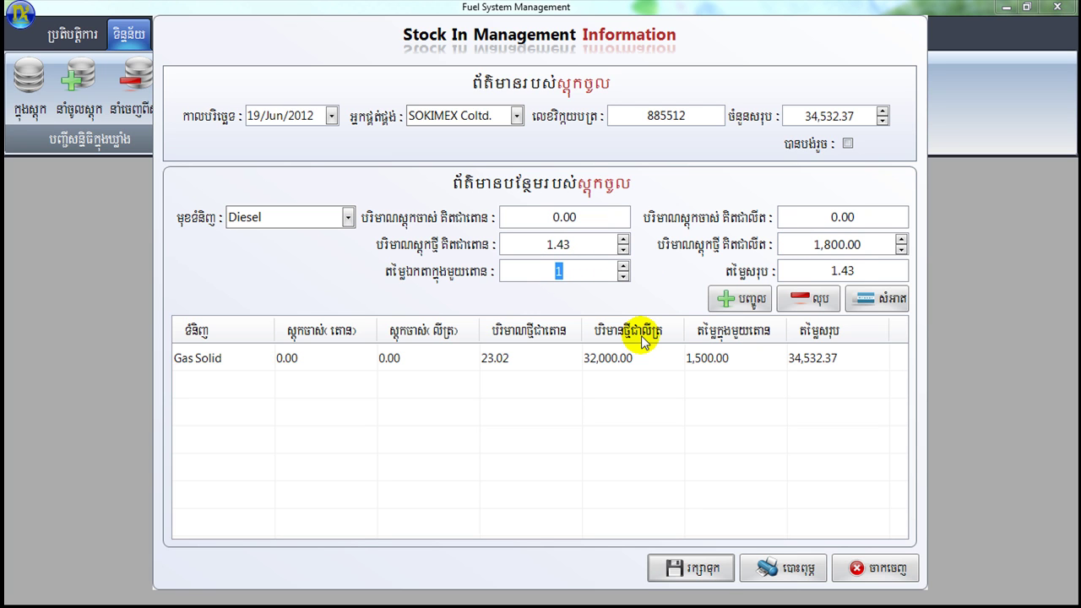
pyautogui.write('350')
pyautogui.click(736, 300)
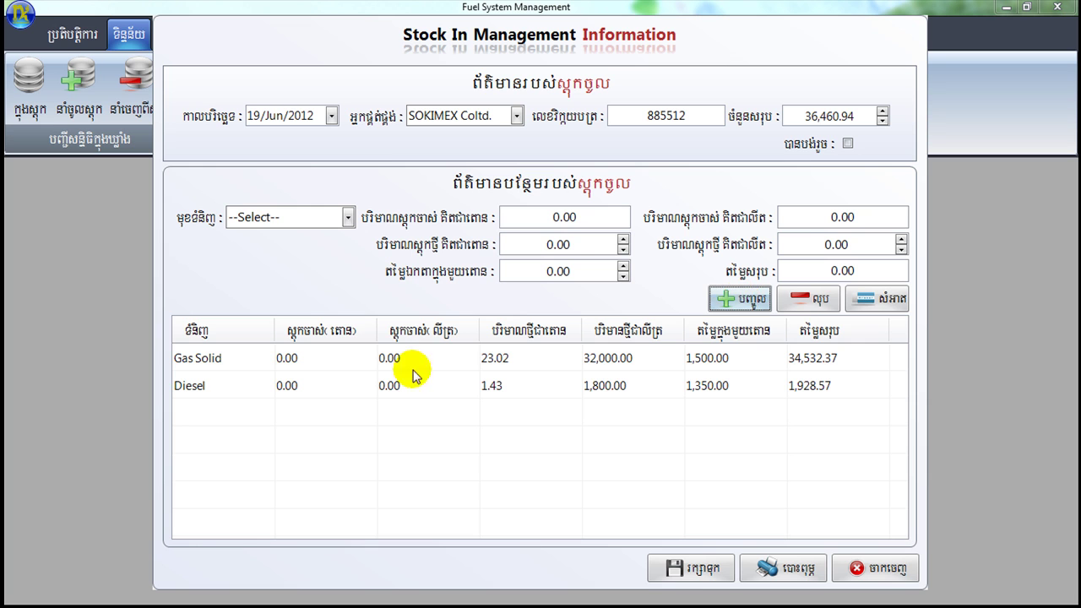
# Step: Change the Diesel line's new stock quantity to 2,600 litres and update it in the list
pyautogui.click(617, 385)
pyautogui.click(626, 360)
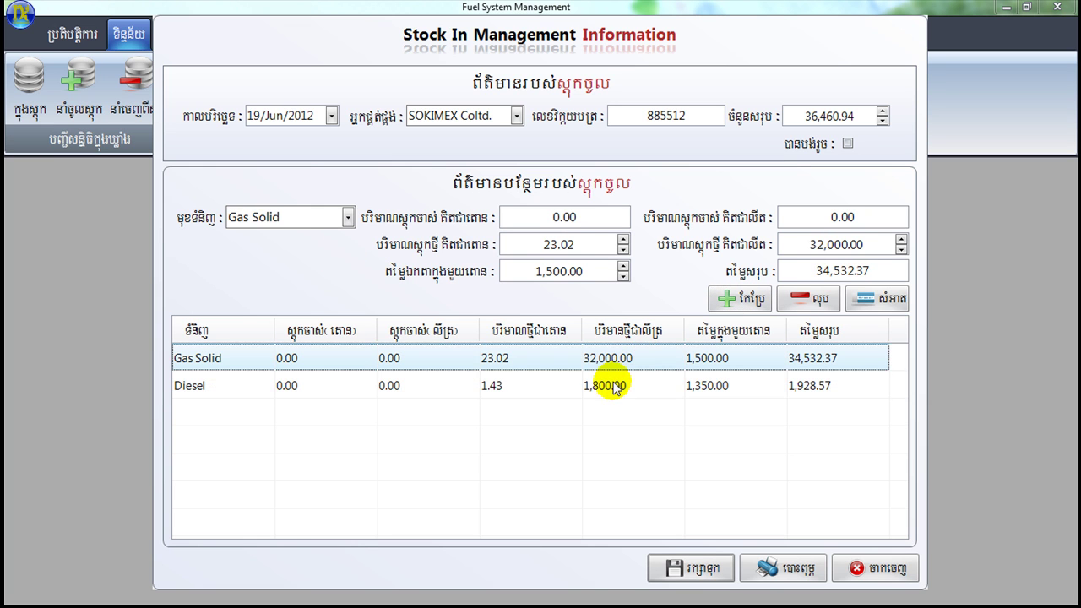
pyautogui.click(614, 386)
pyautogui.click(601, 361)
pyautogui.click(601, 386)
pyautogui.click(821, 248)
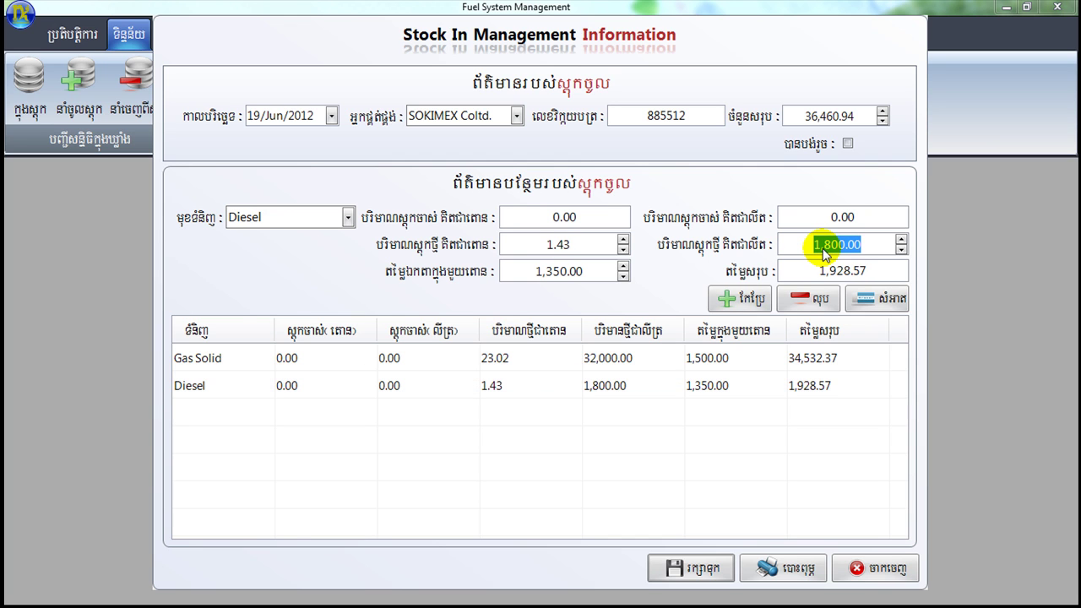
pyautogui.write('3')
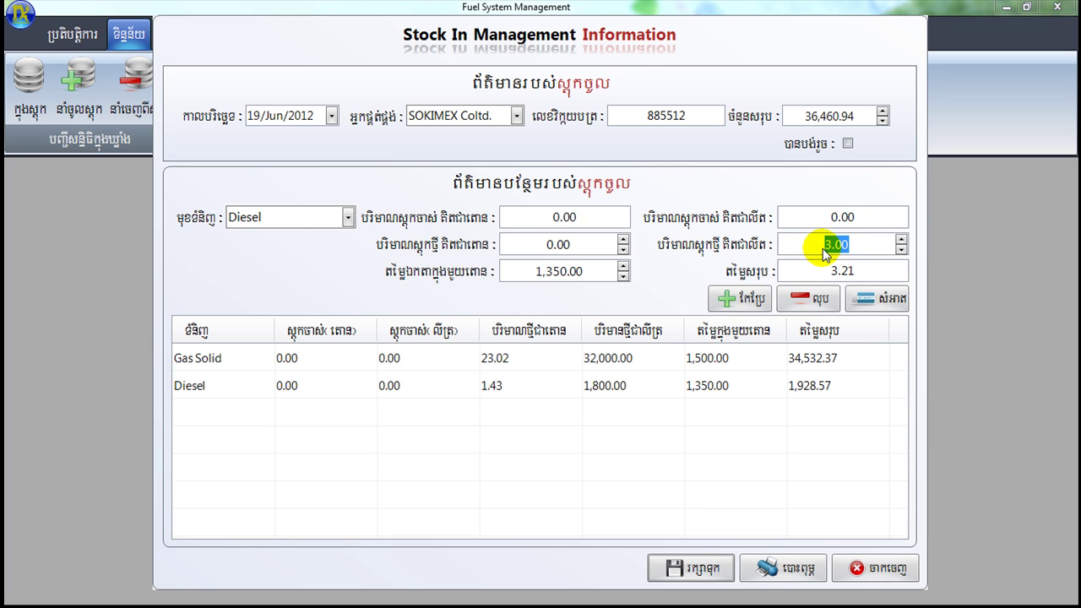
pyautogui.write('2600')
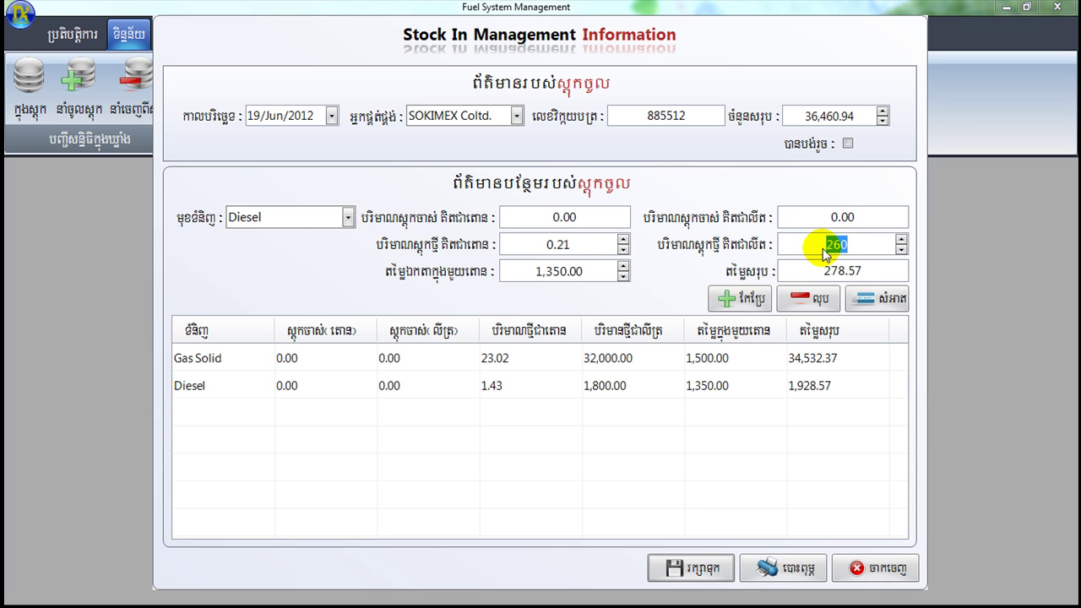
pyautogui.click(740, 298)
# Step: Check both product lines, save the stock-in record and close the entry form
pyautogui.click(605, 380)
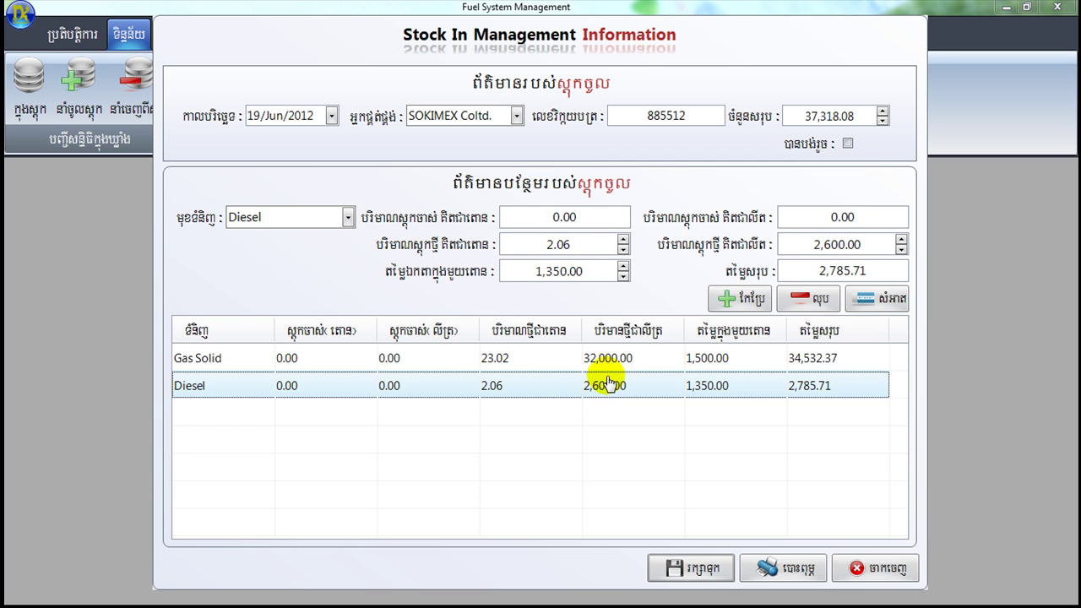
pyautogui.click(596, 361)
pyautogui.click(589, 381)
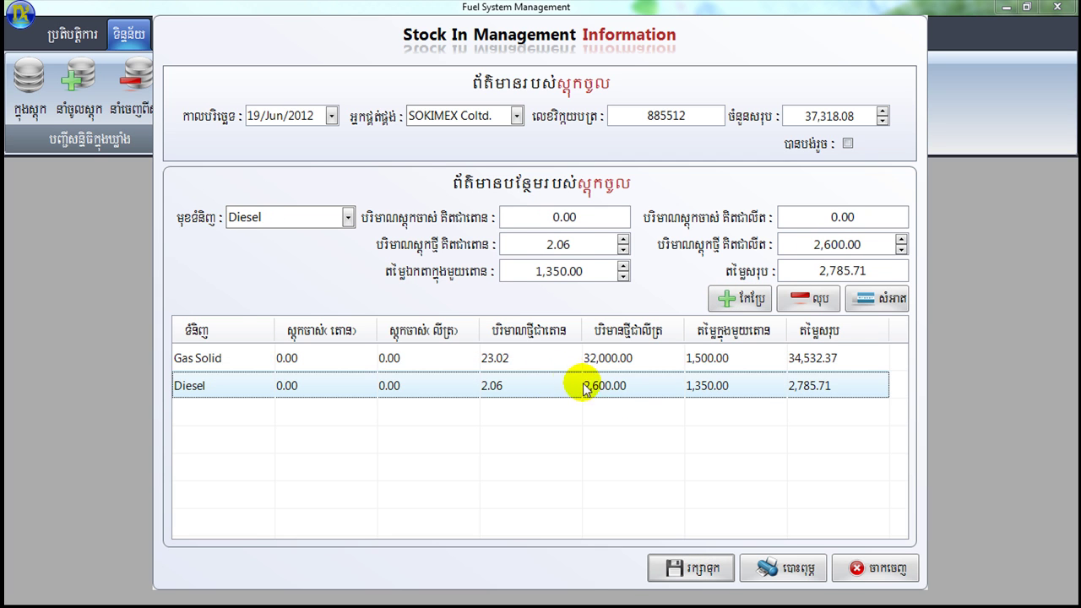
pyautogui.click(703, 568)
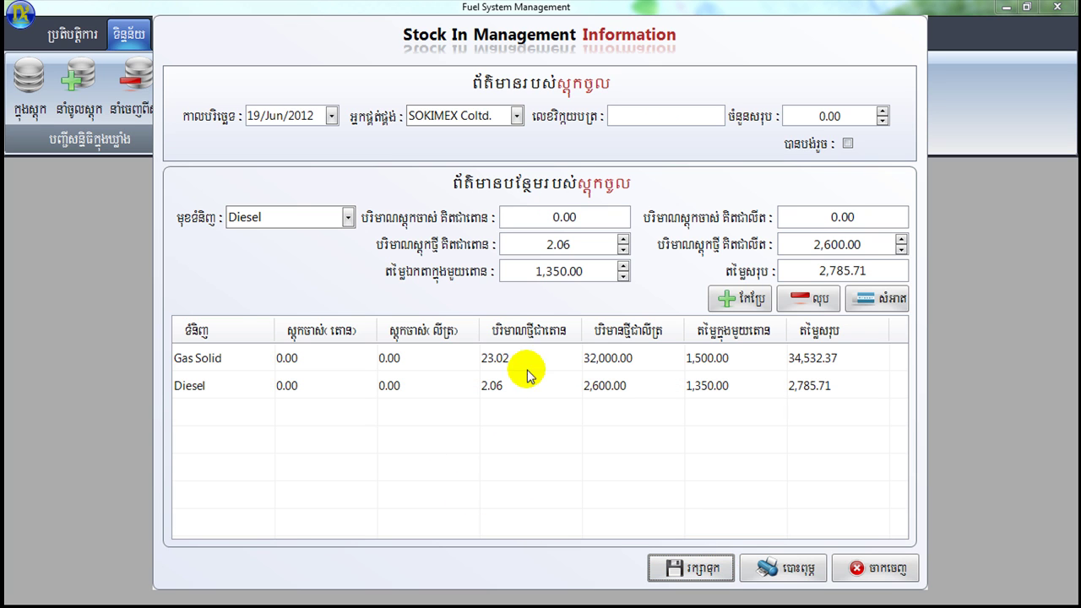
pyautogui.click(885, 569)
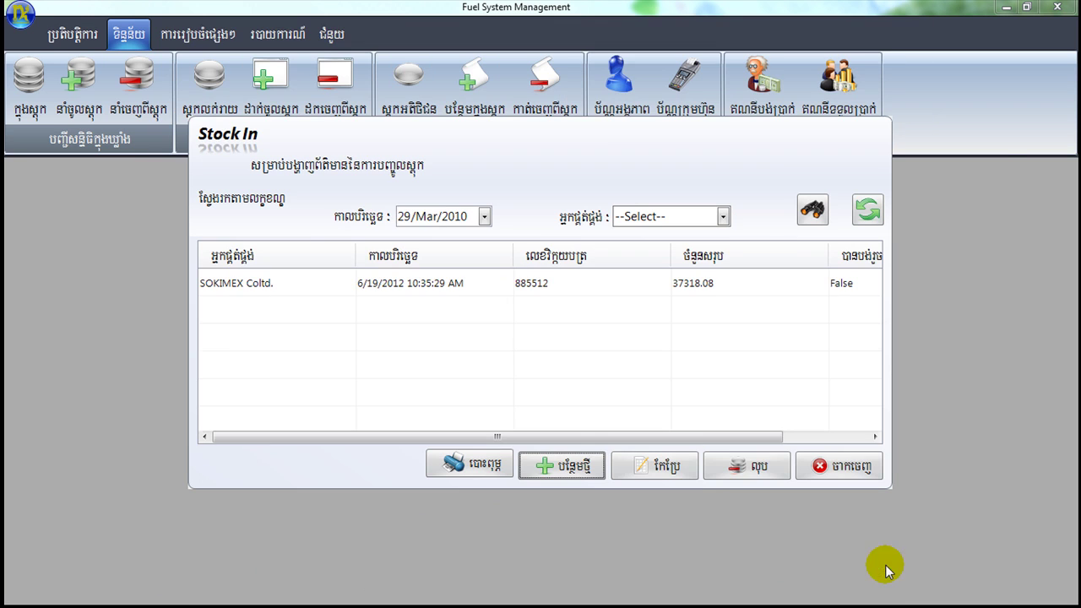
# Step: Open the saved SOKIMEX Coltd. stock-in record to review its details and close it along with the Stock In list
pyautogui.click(516, 292)
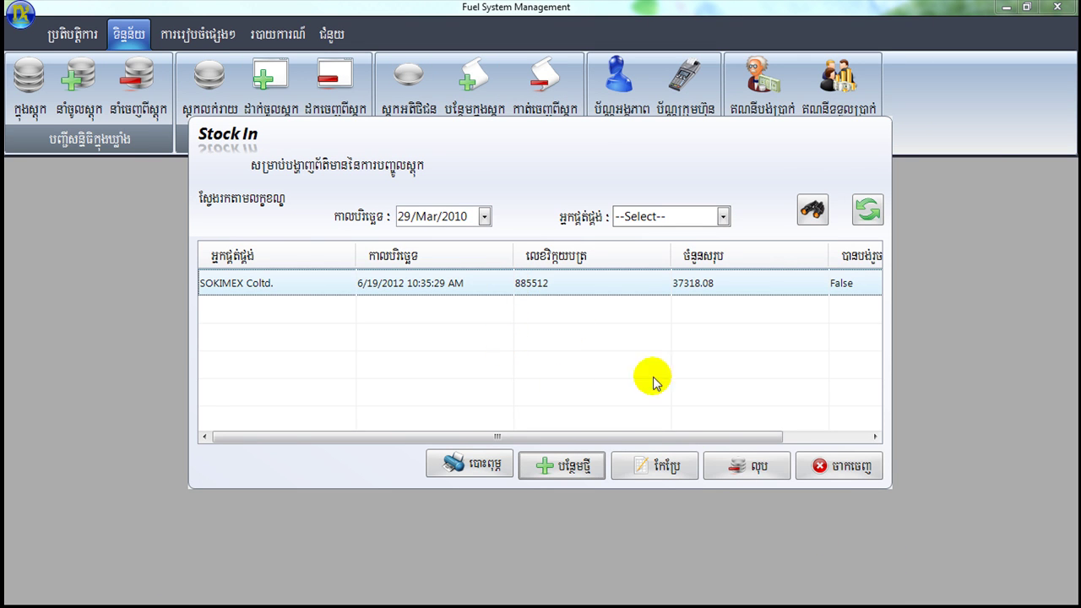
pyautogui.click(665, 470)
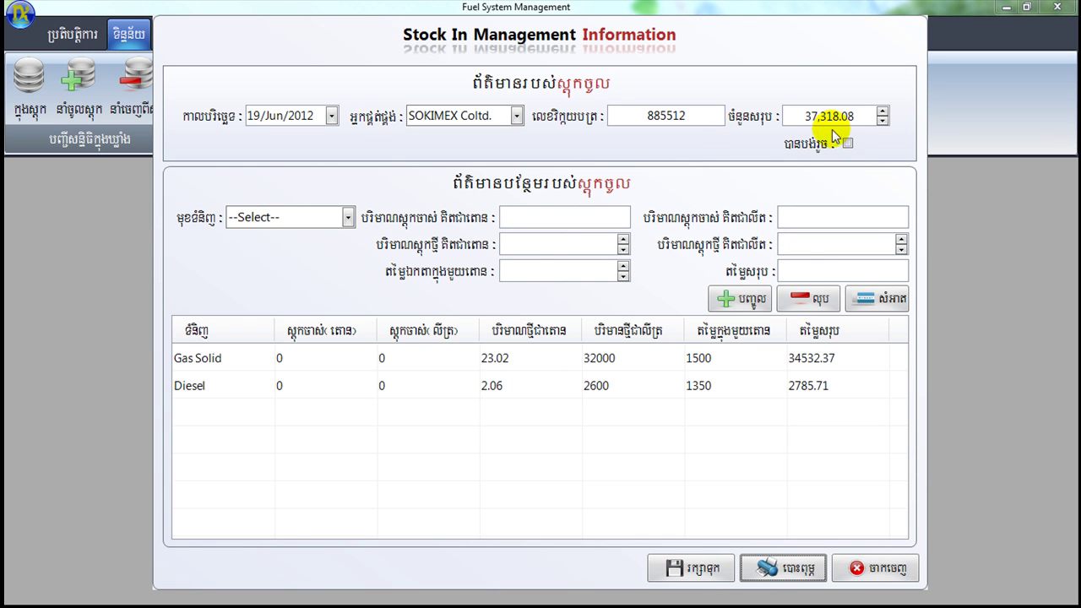
pyautogui.click(860, 565)
pyautogui.click(836, 460)
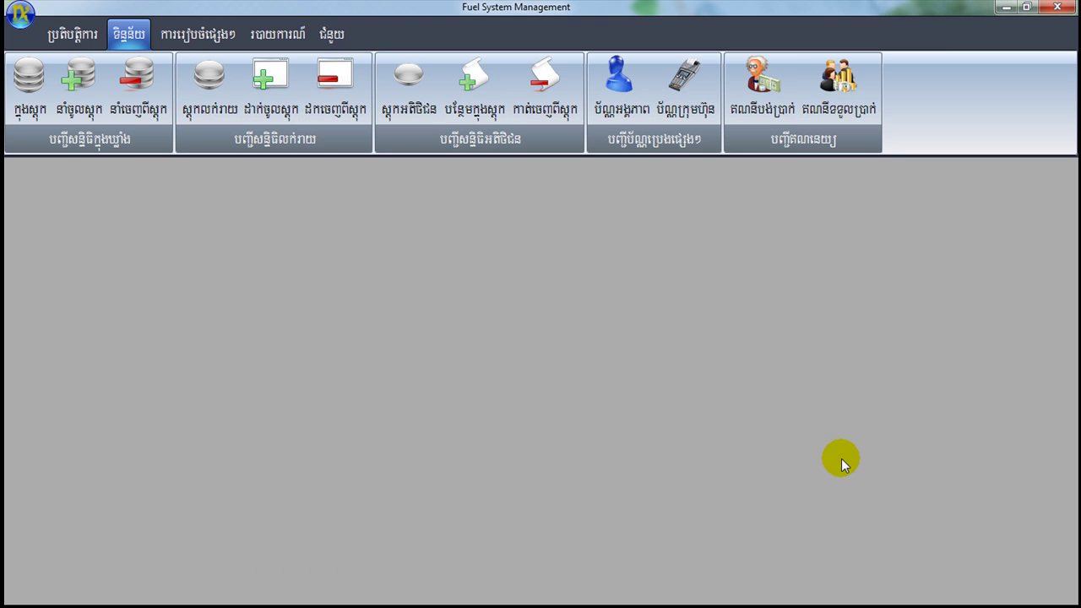
# Step: View the current Gas Solid and Diesel quantities in Stock Information, then close the window
pyautogui.click(19, 73)
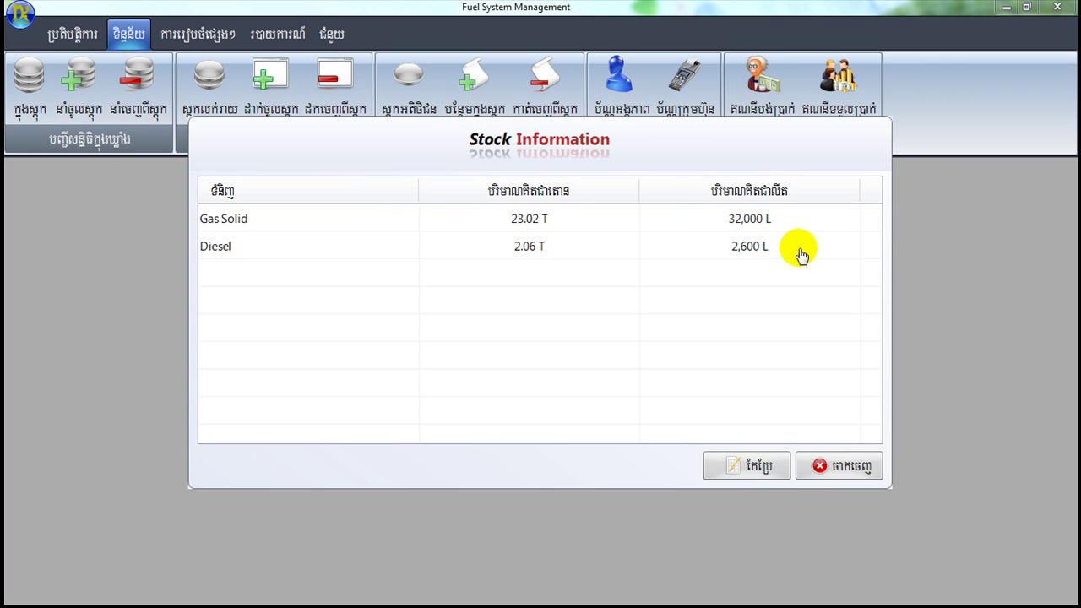
pyautogui.click(703, 248)
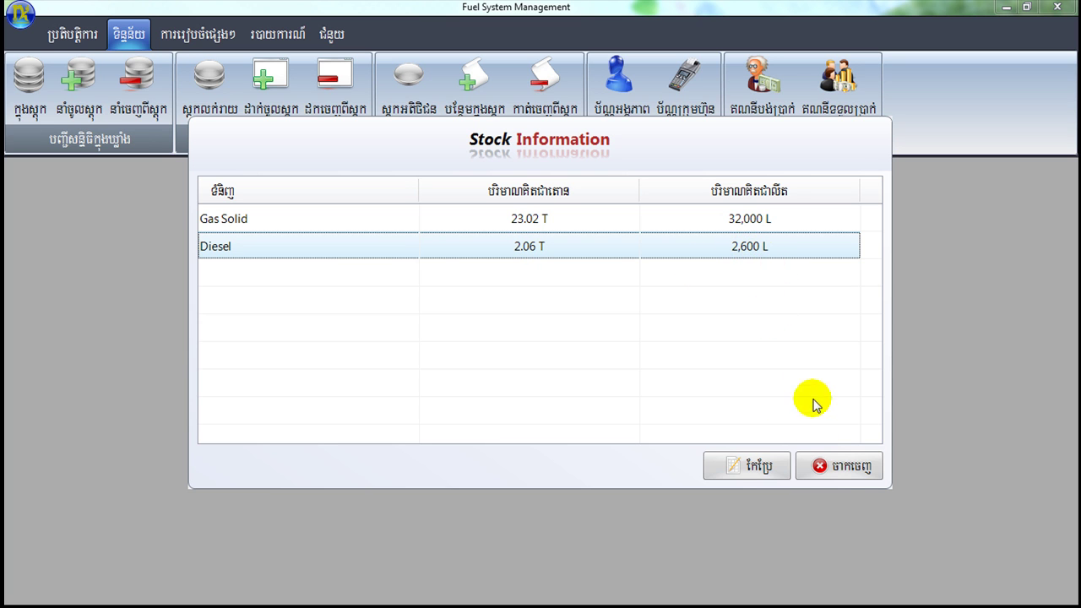
pyautogui.click(839, 473)
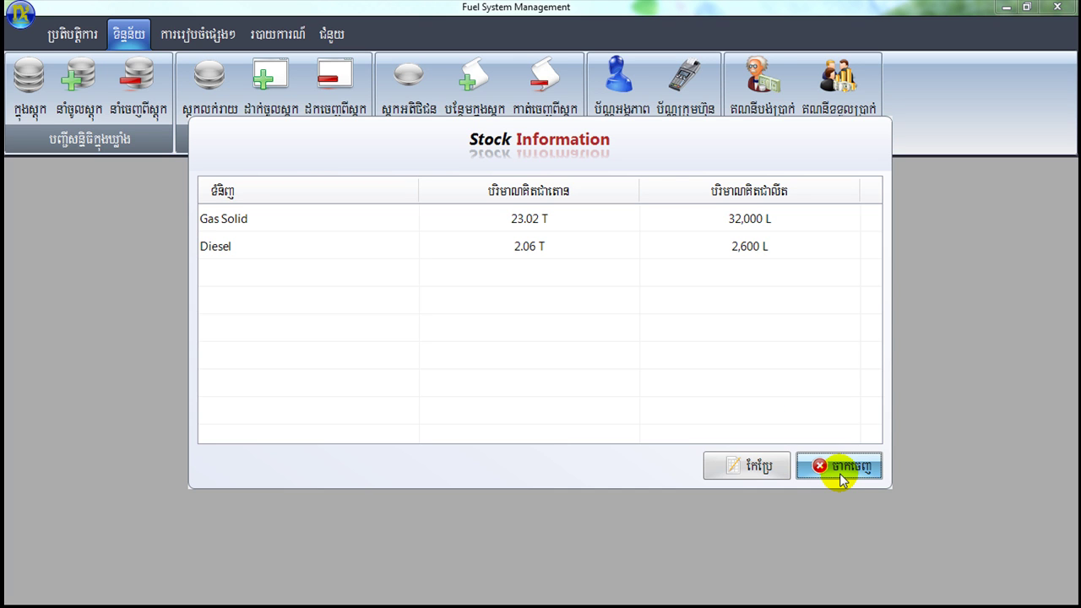
pyautogui.click(840, 472)
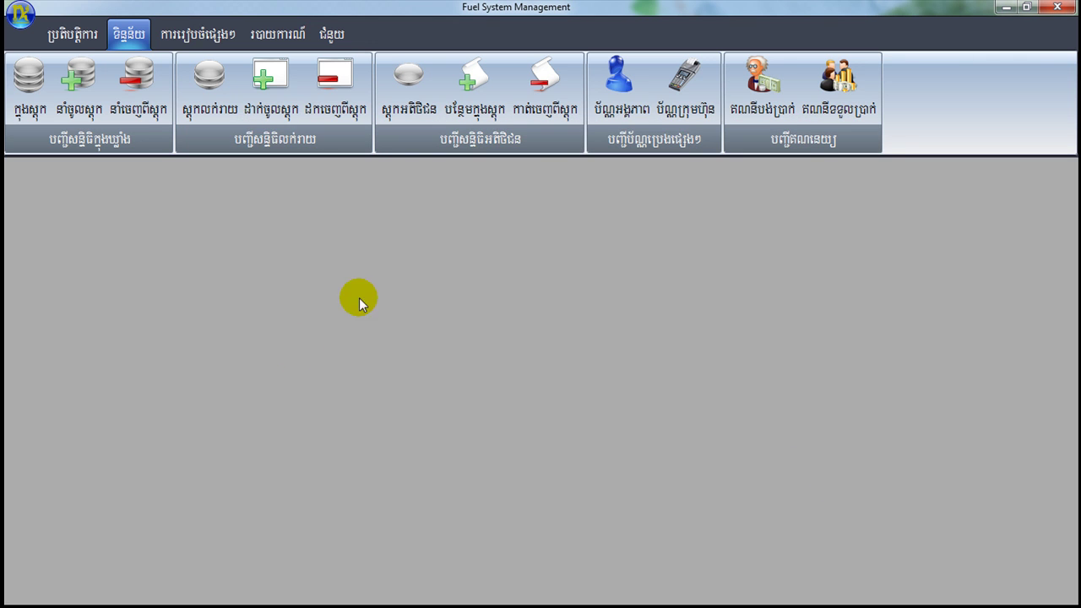
# Step: Check the outstanding balance of SOKIMEX Coltd. in the vendor list and in its vendor record, leaving the record unsaved
pyautogui.click(230, 38)
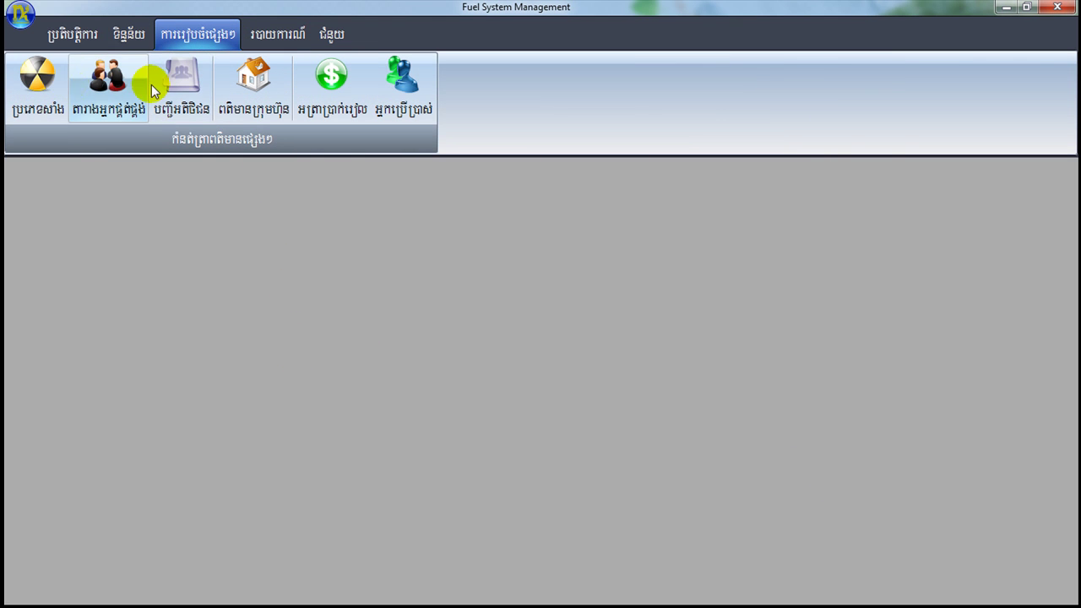
pyautogui.click(111, 85)
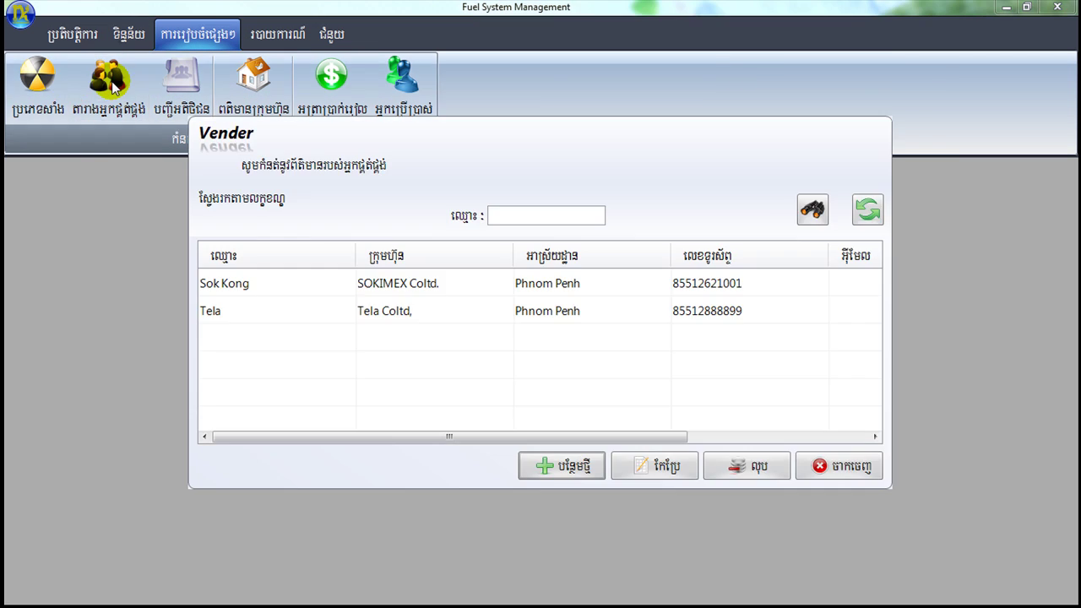
pyautogui.moveTo(599, 436); pyautogui.dragTo(786, 440)
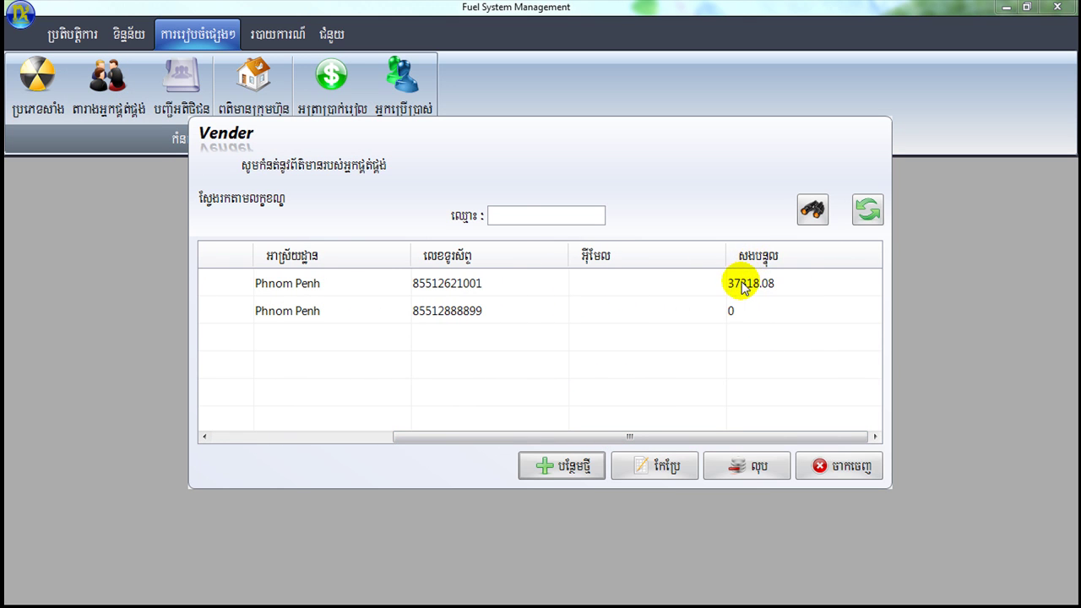
pyautogui.click(746, 283)
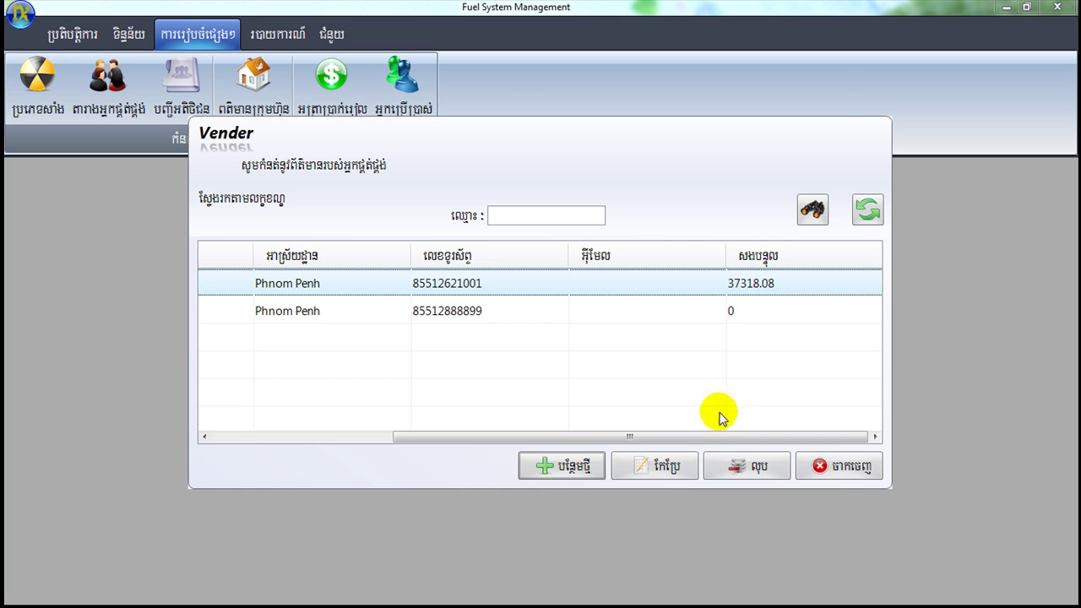
pyautogui.click(667, 474)
pyautogui.click(691, 432)
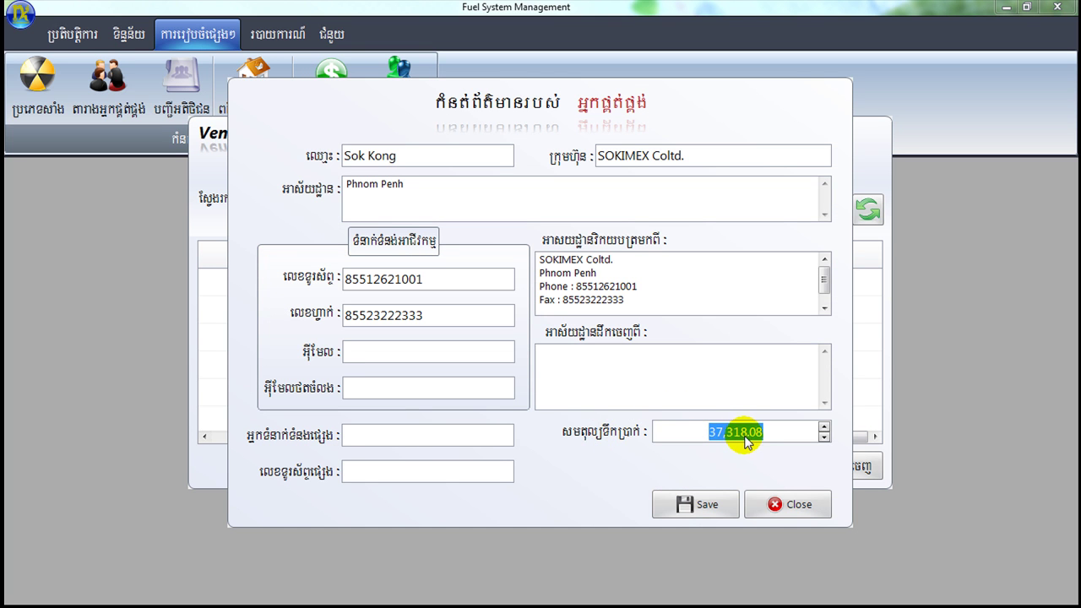
pyautogui.click(778, 503)
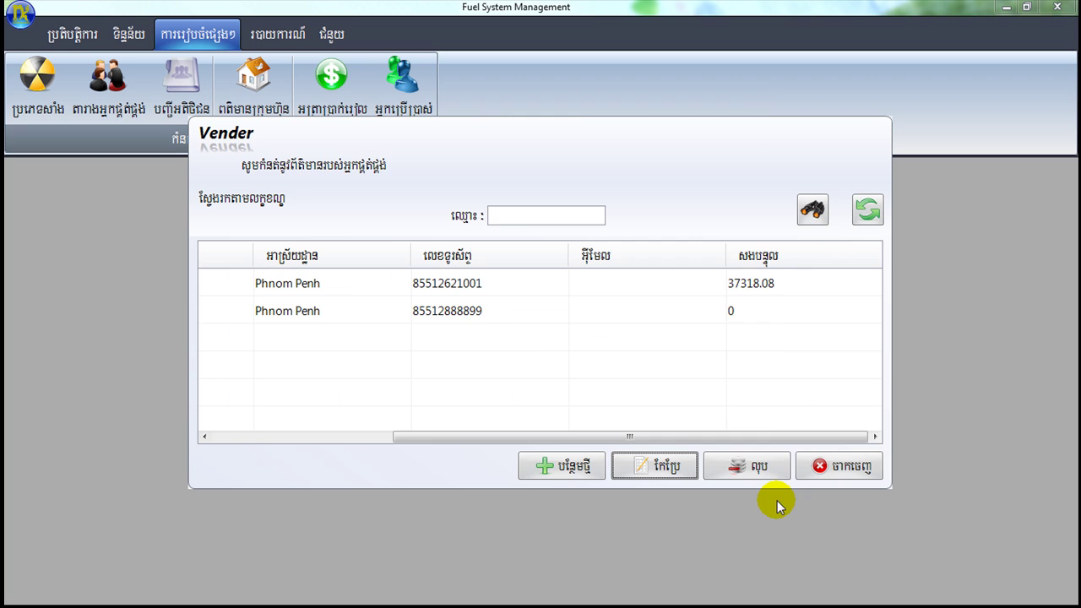
pyautogui.click(665, 465)
pyautogui.click(779, 500)
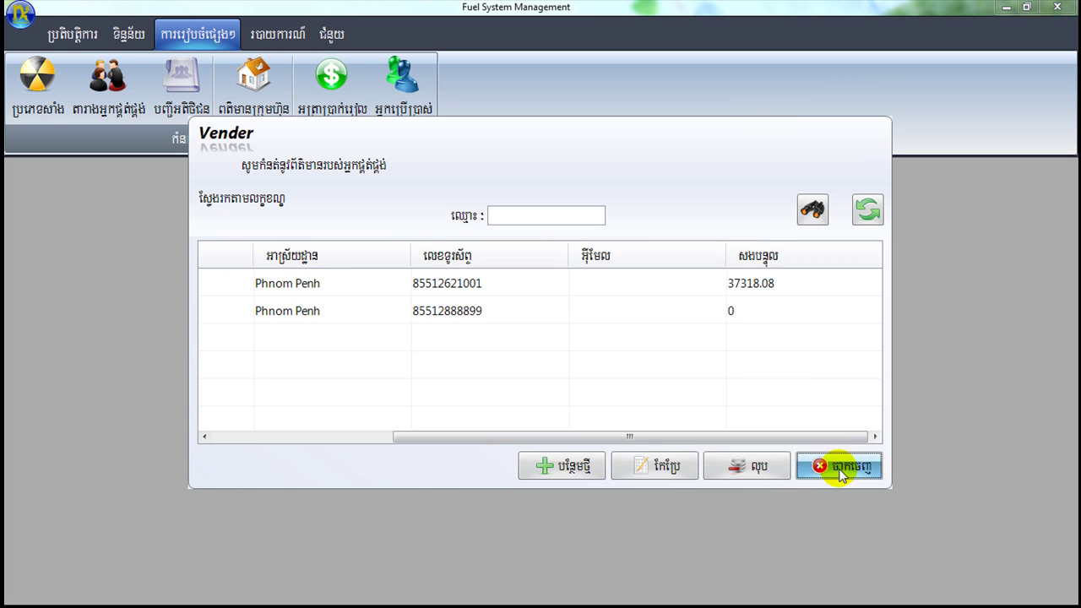
# Step: Close the vendor list and start a new stock-in record with Tela Coltd, as the supplier
pyautogui.click(838, 470)
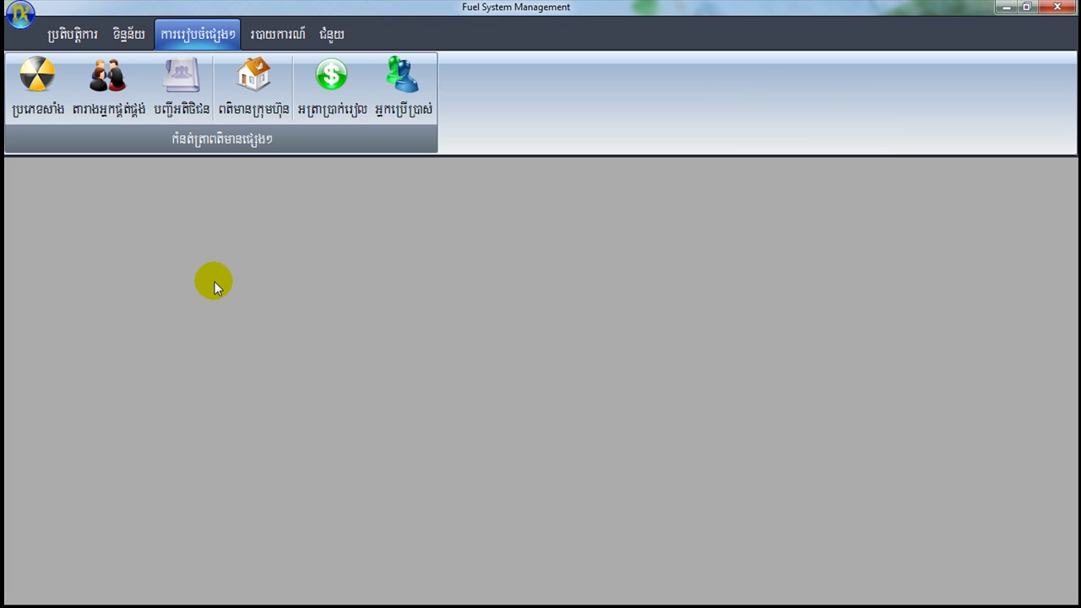
pyautogui.click(120, 38)
pyautogui.click(81, 91)
pyautogui.click(598, 458)
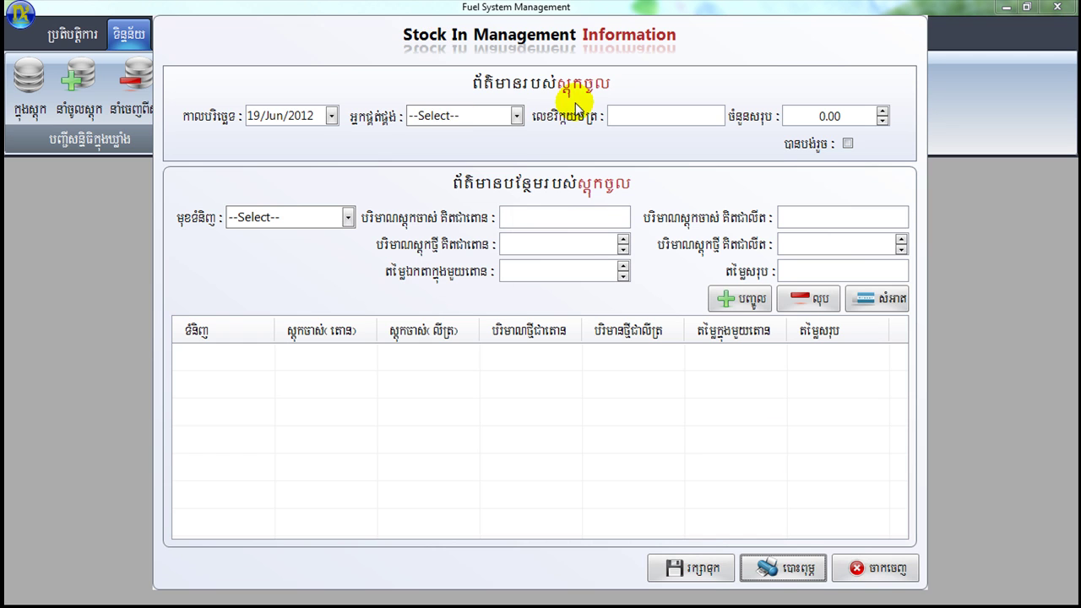
pyautogui.click(515, 115)
pyautogui.click(497, 169)
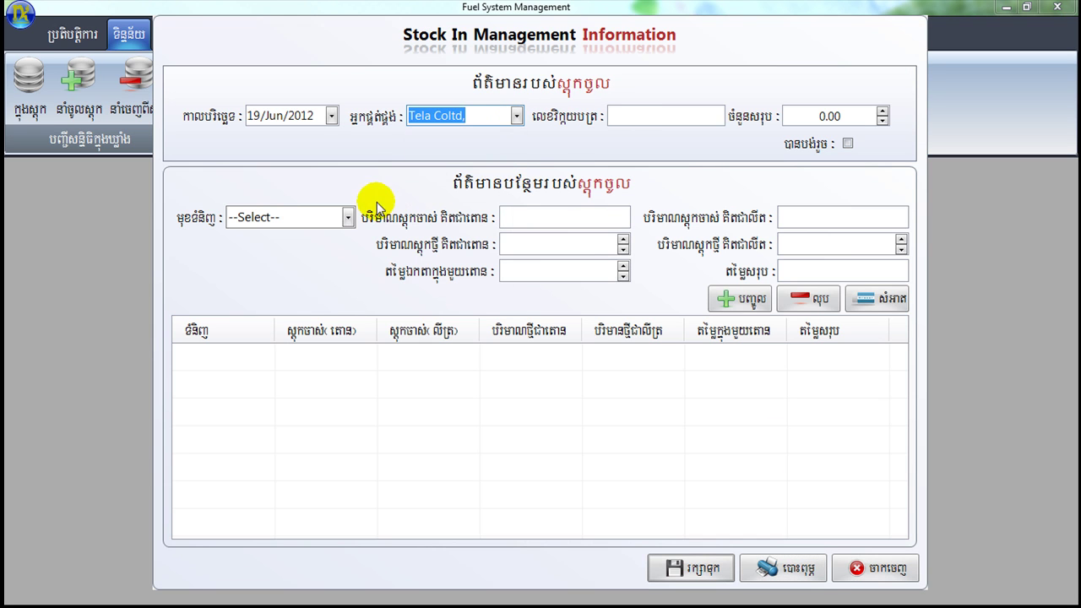
# Step: Add a Gas Solid line to the stock-in record with a new quantity of 32,000 litres at 1,500 per ton
pyautogui.click(347, 217)
pyautogui.click(333, 256)
pyautogui.press('Tab')
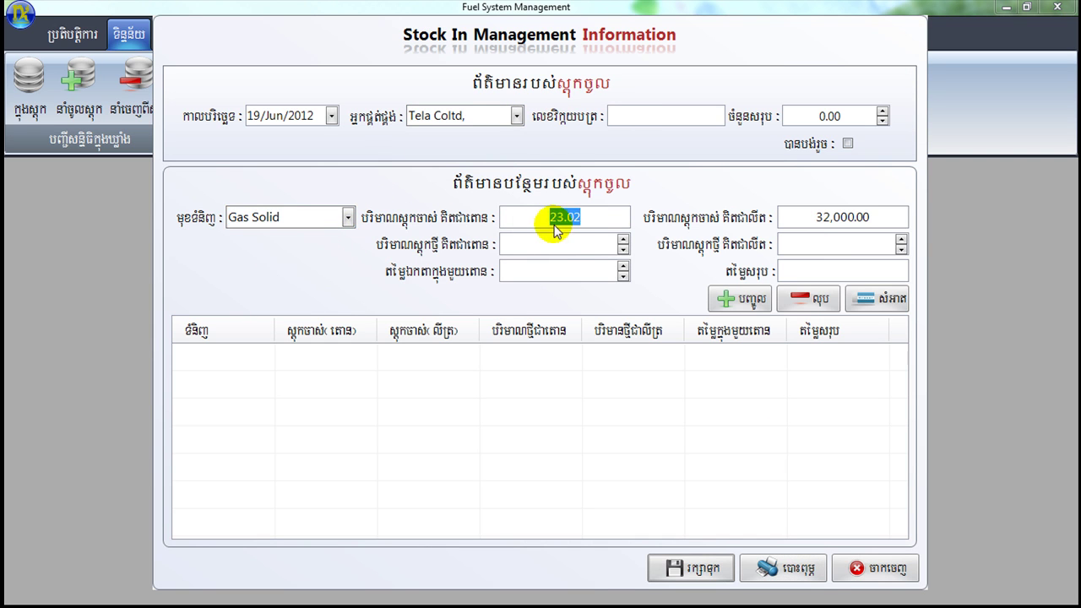
pyautogui.click(572, 244)
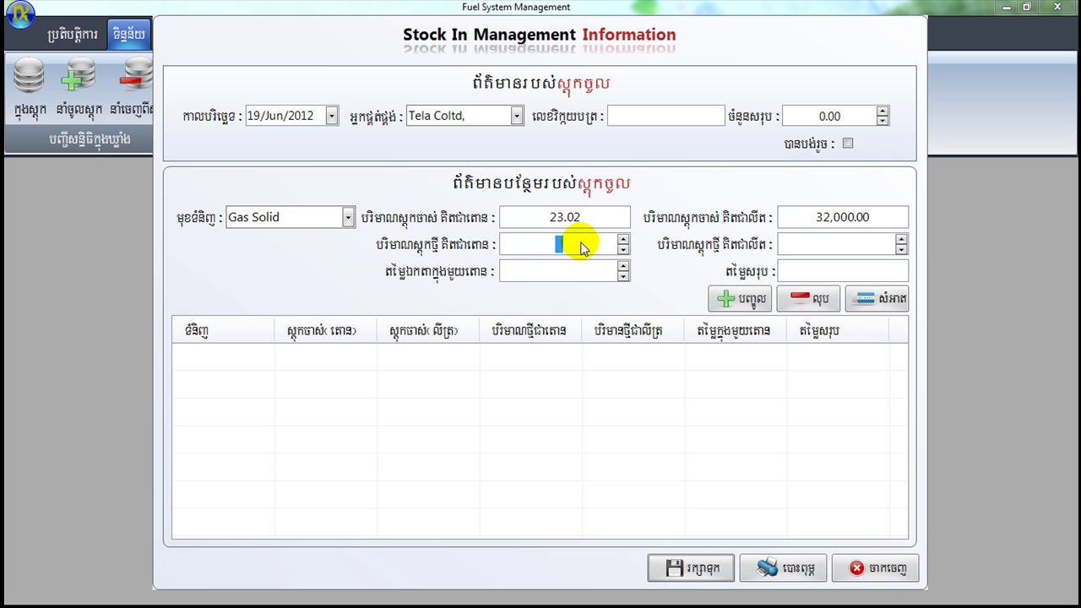
pyautogui.click(794, 254)
pyautogui.write('3200')
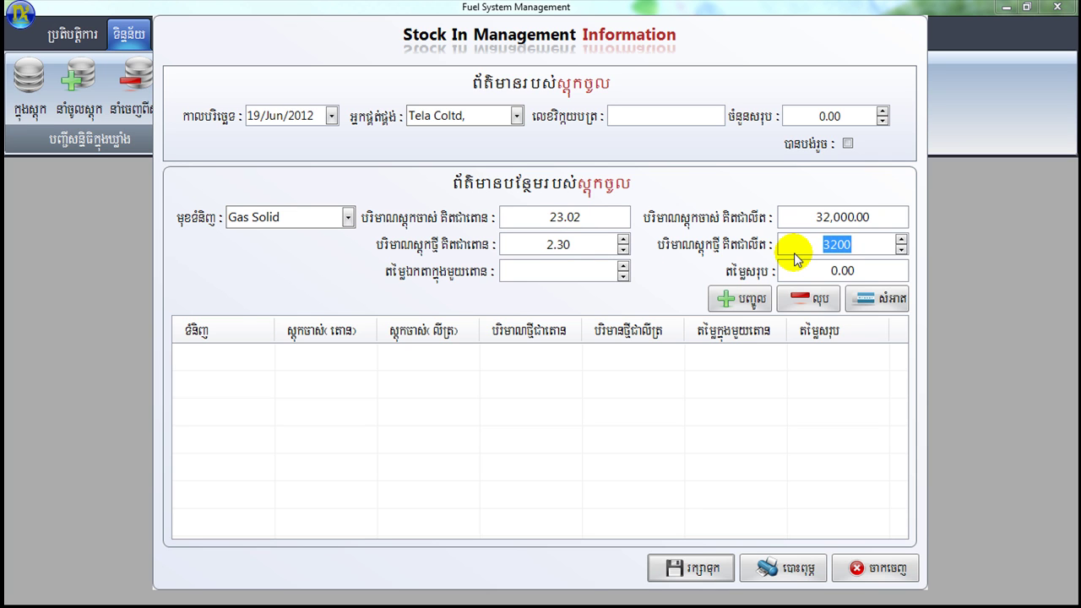
pyautogui.write('0')
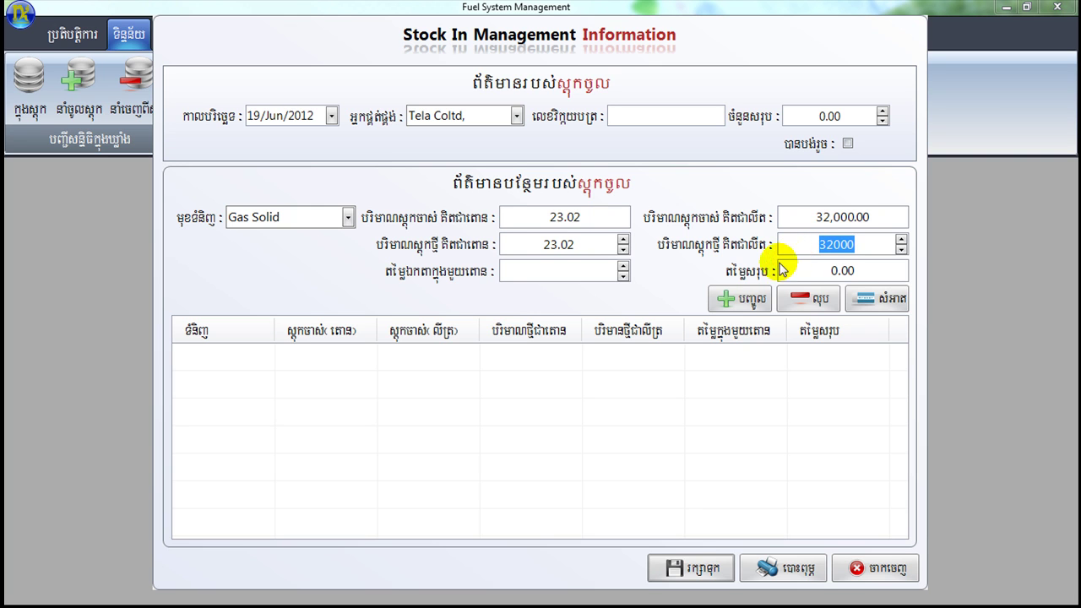
pyautogui.click(506, 270)
pyautogui.write('1500')
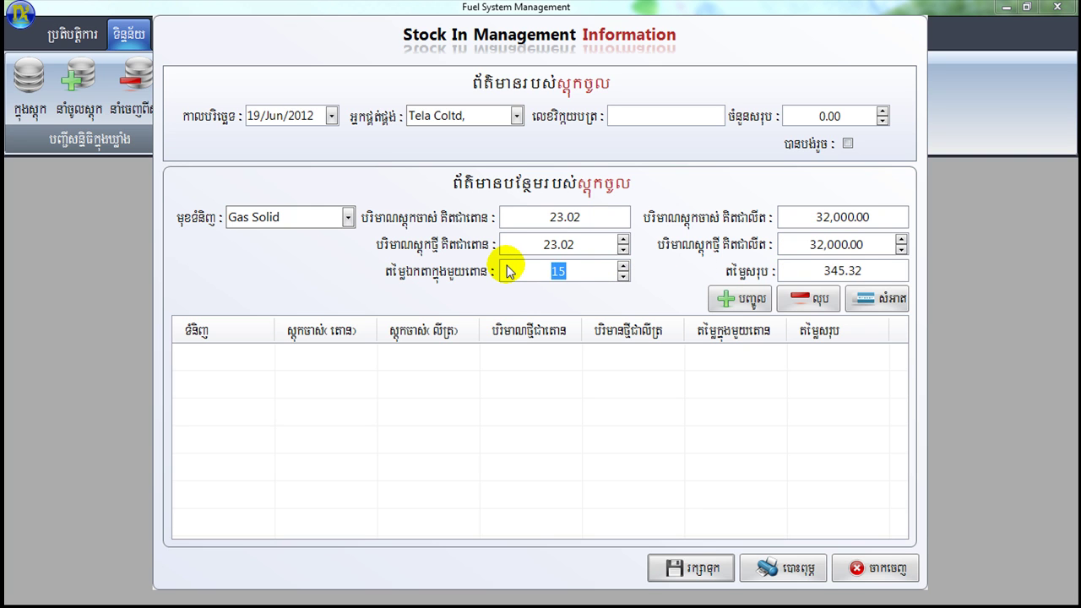
pyautogui.click(726, 297)
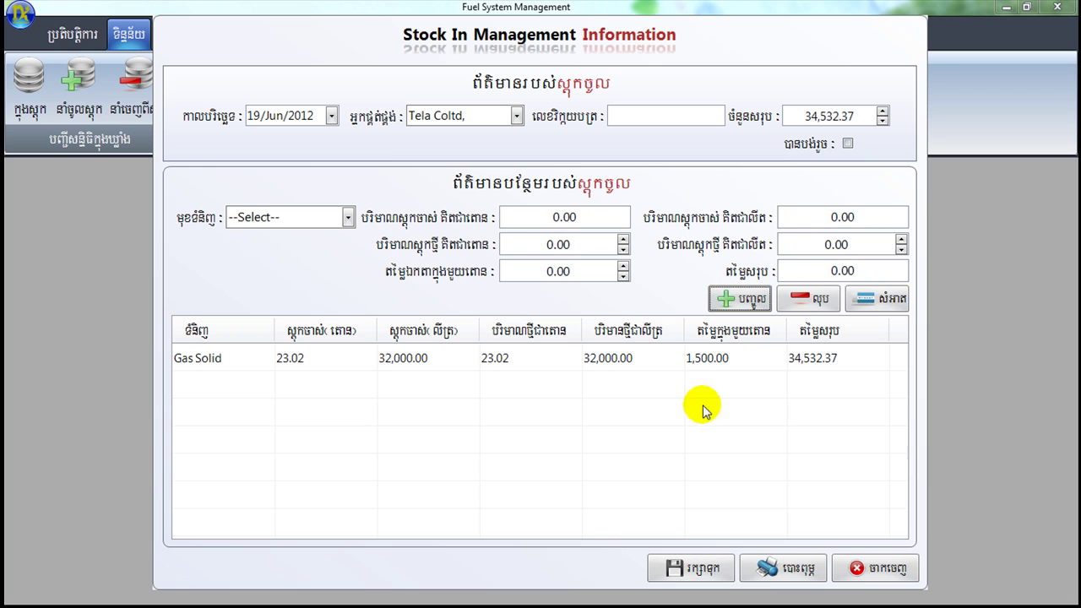
# Step: Add a Diesel line to the stock-in record with a new quantity of 10,000 litres at 1,350 per ton
pyautogui.click(348, 217)
pyautogui.click(308, 281)
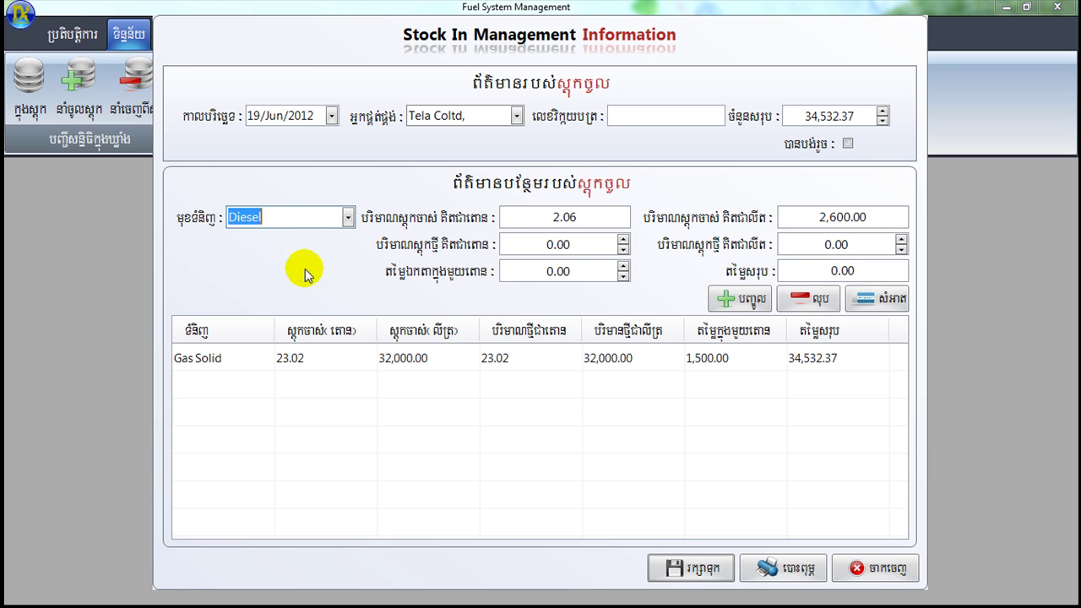
pyautogui.click(825, 253)
pyautogui.write('2600')
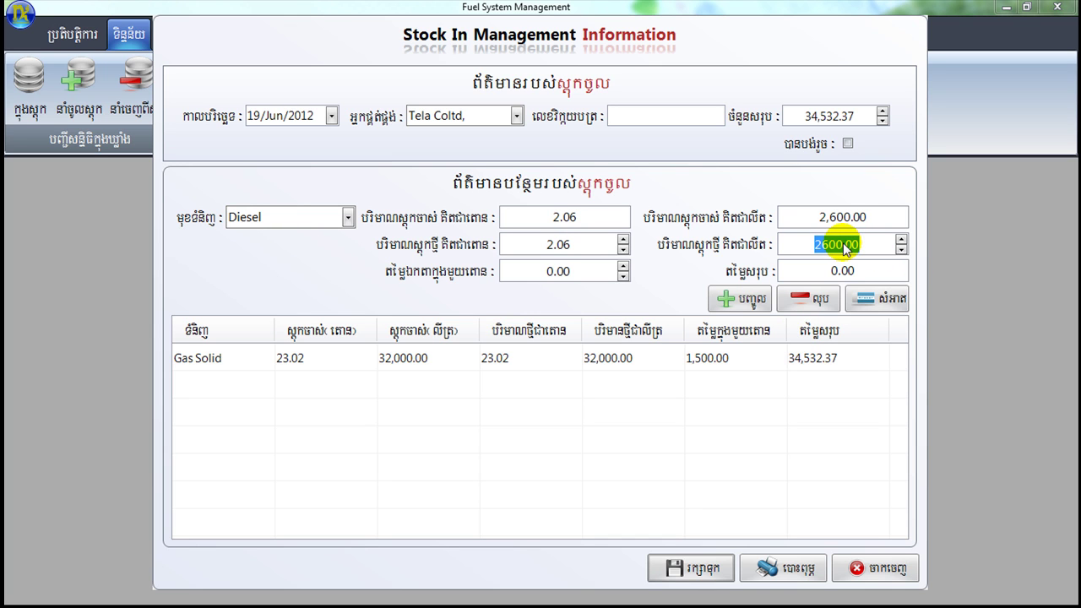
pyautogui.press('BackSpace')
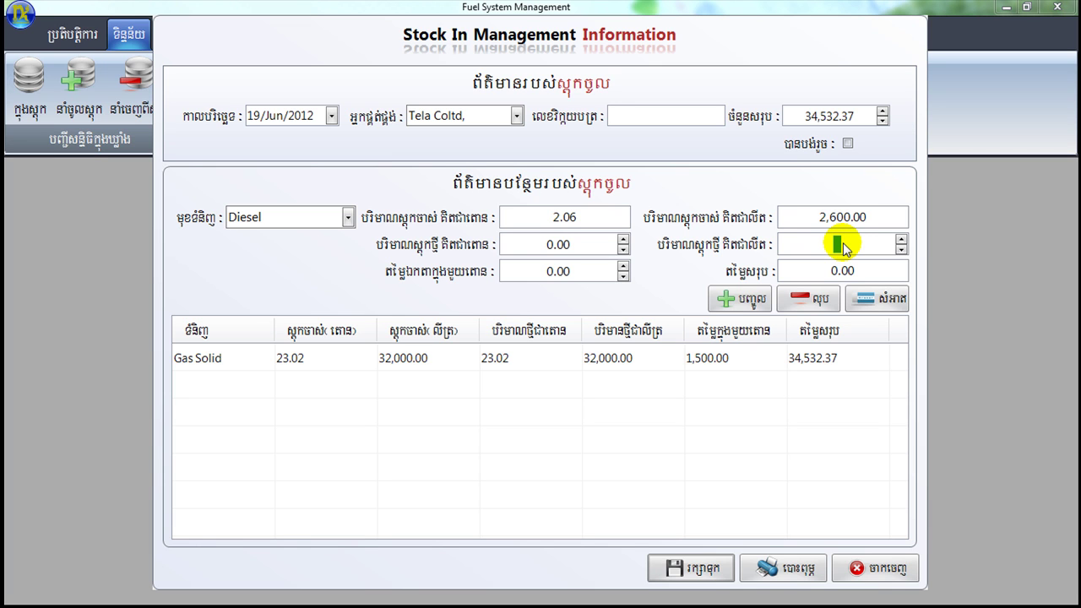
pyautogui.write('2600')
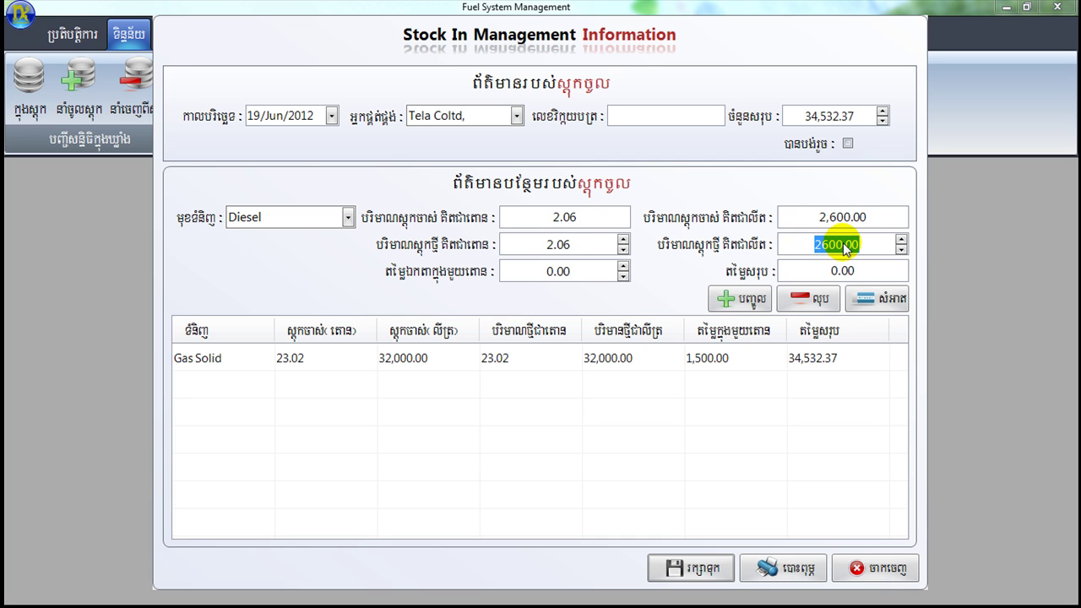
pyautogui.press('BackSpace')
pyautogui.write('3')
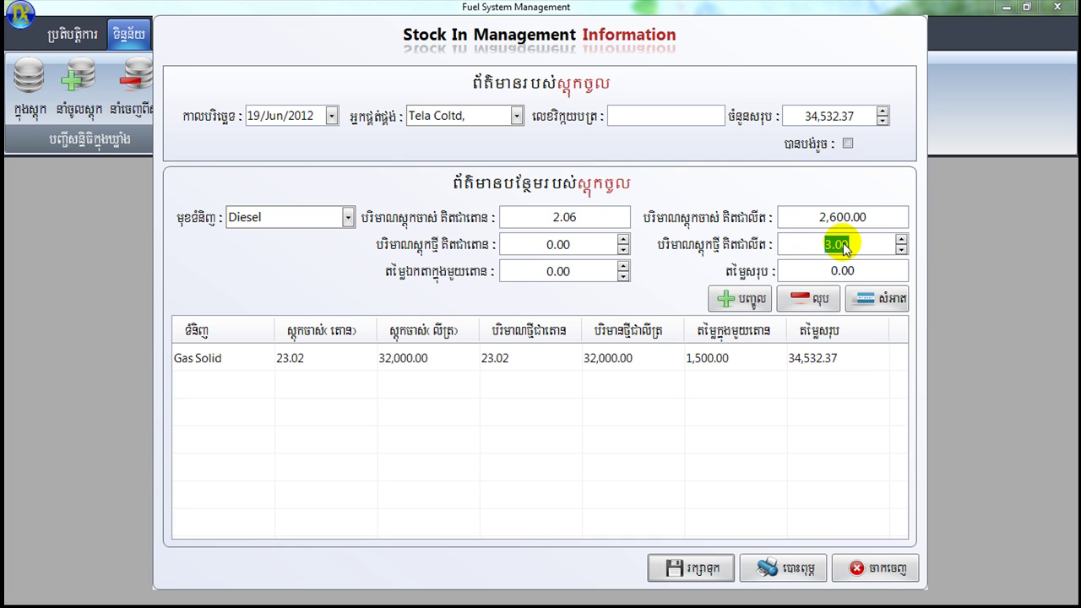
pyautogui.press('BackSpace')
pyautogui.write('3')
pyautogui.press('BackSpace')
pyautogui.write('10000')
pyautogui.click(751, 306)
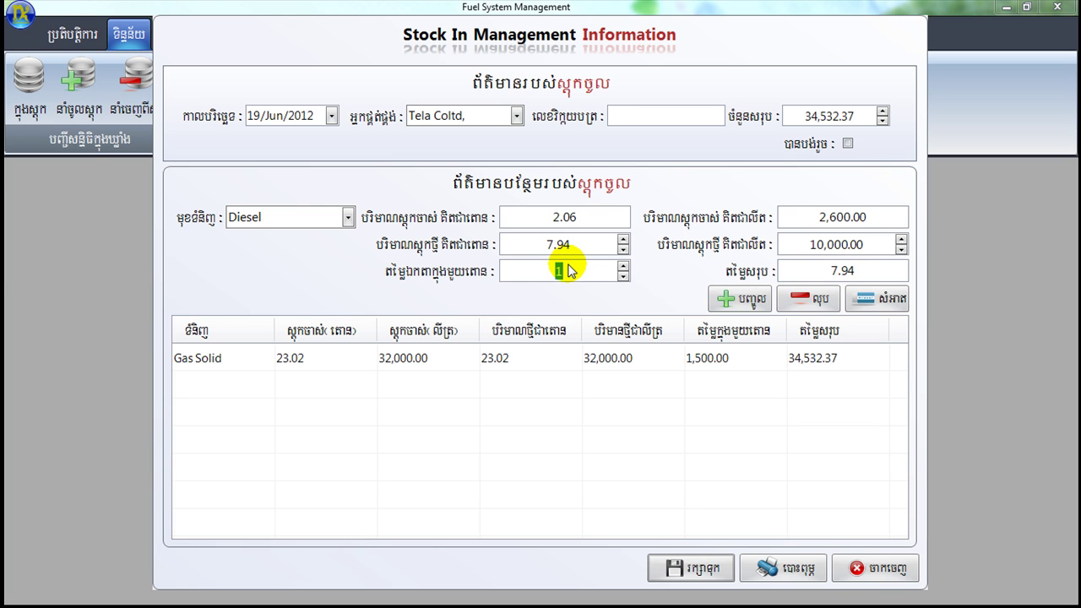
pyautogui.click(743, 301)
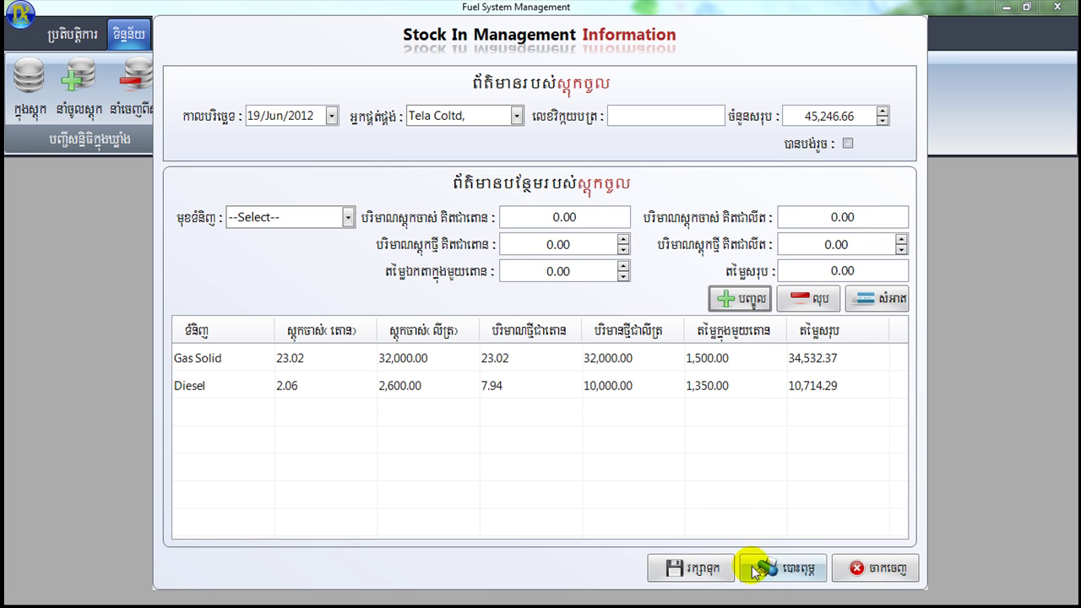
# Step: Fill in the invoice number and save the Tela Coltd, stock-in record, closing the entry form and the Stock In list
pyautogui.click(706, 570)
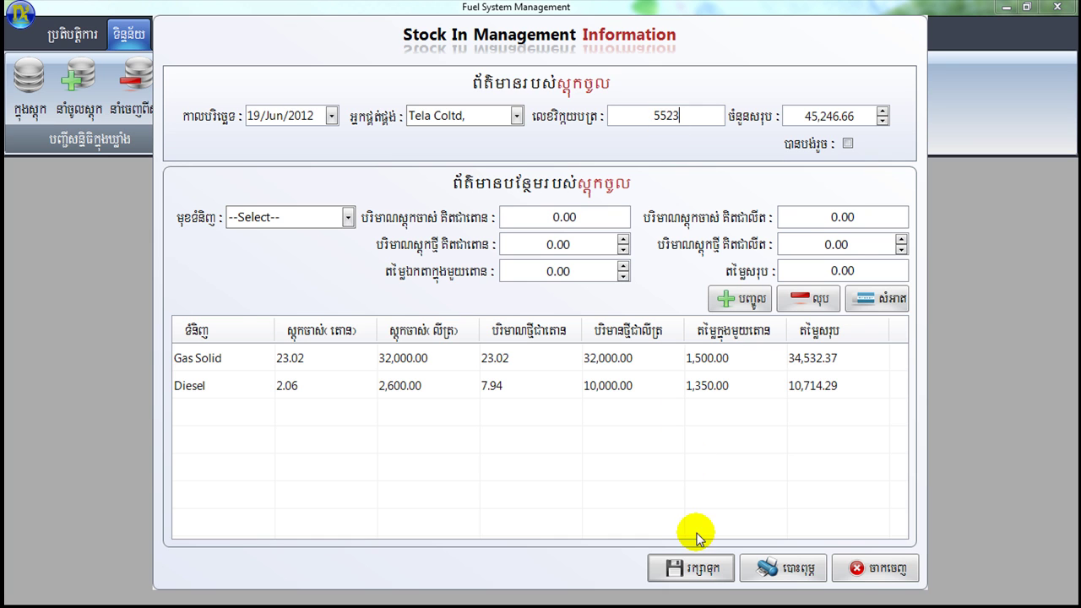
pyautogui.click(690, 579)
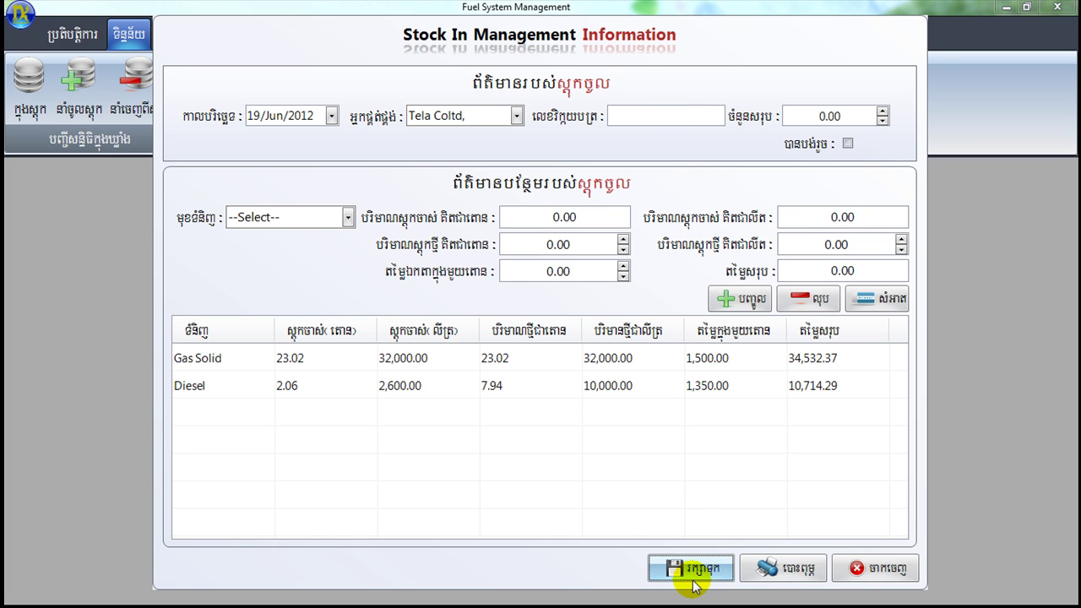
pyautogui.click(869, 578)
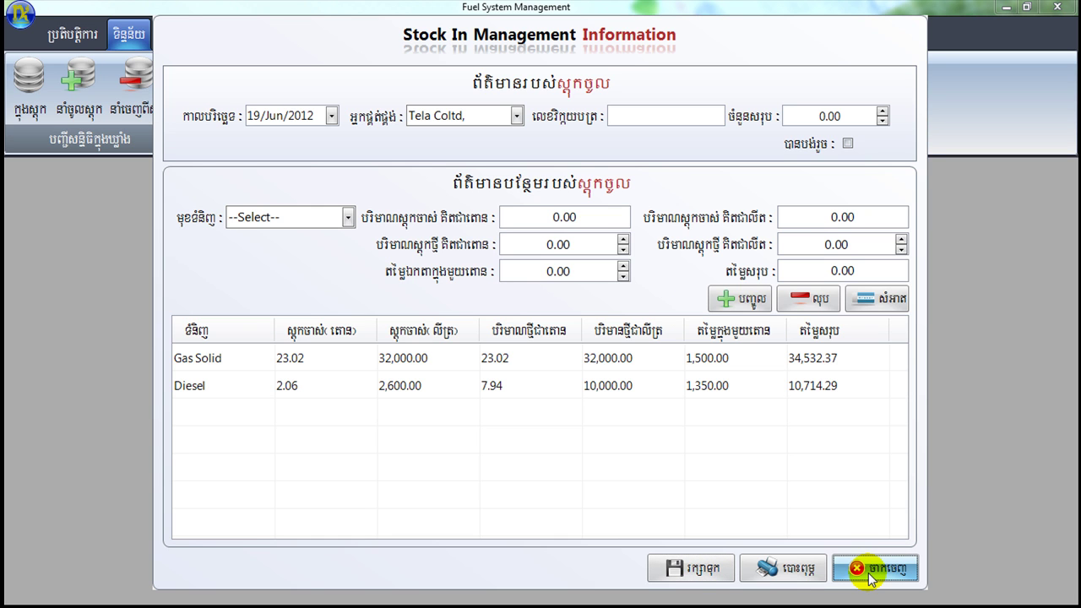
pyautogui.click(869, 578)
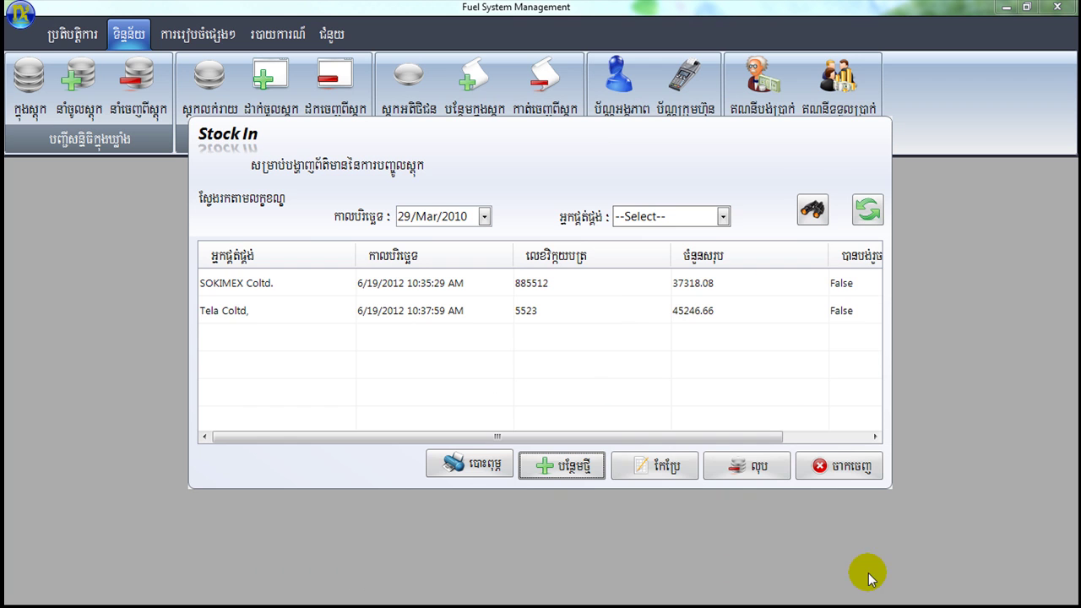
pyautogui.click(482, 312)
pyautogui.click(860, 469)
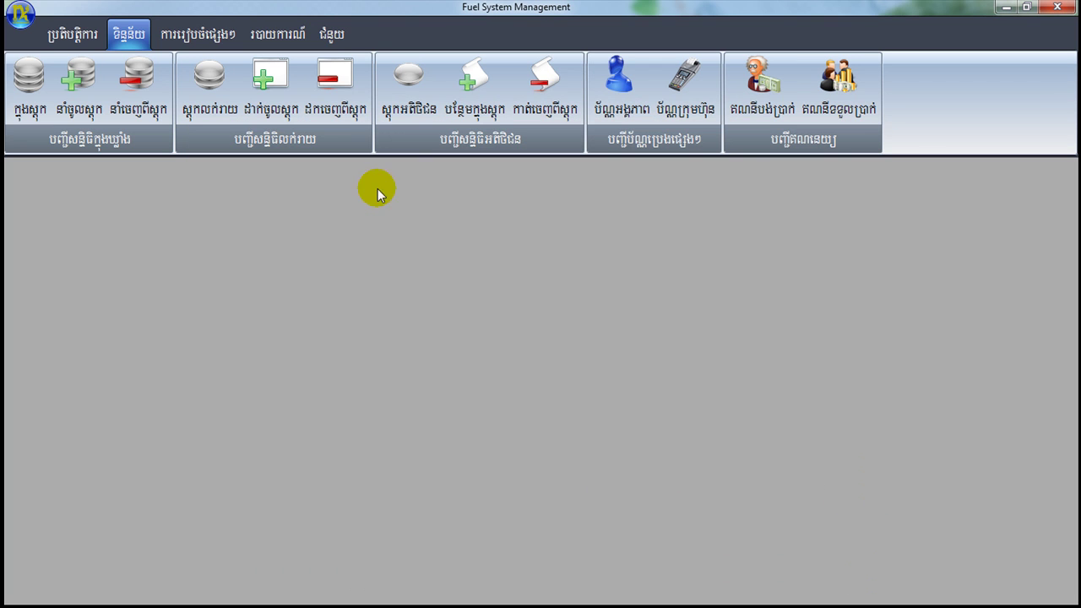
# Step: View the updated Gas Solid and Diesel quantities in Stock Information and close the window
pyautogui.click(25, 108)
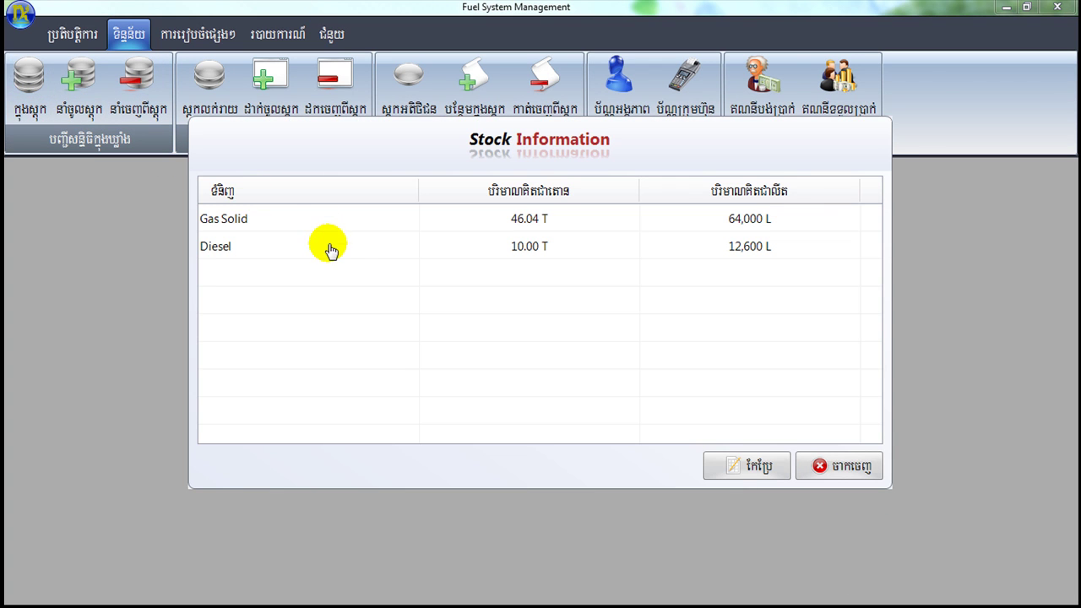
pyautogui.click(728, 224)
pyautogui.click(732, 245)
pyautogui.click(849, 469)
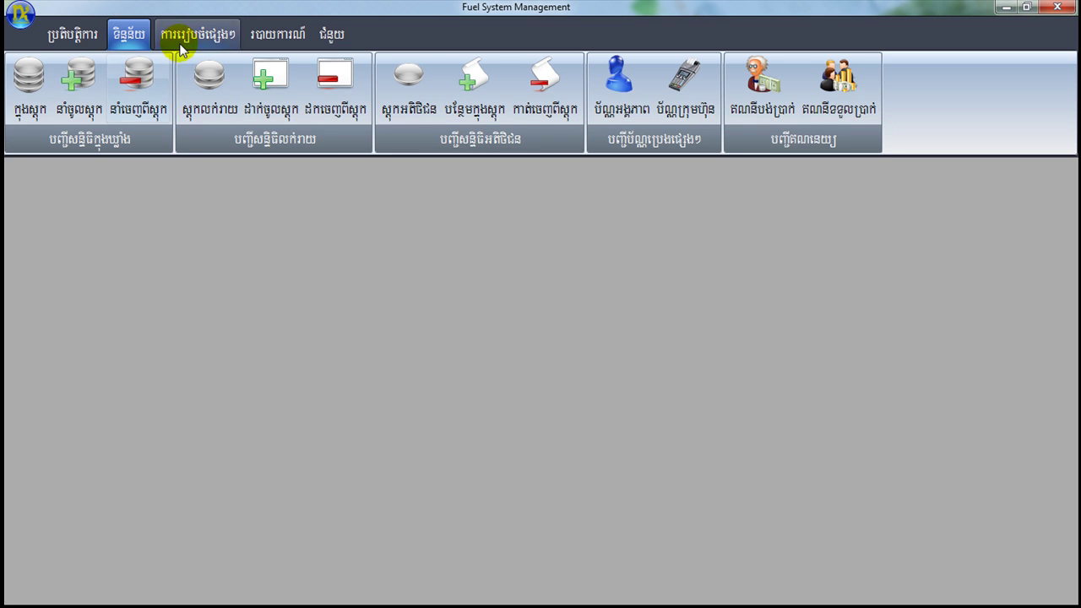
# Step: Check the outstanding balances of SOKIMEX Coltd. and Tela Coltd, in the vendor list and close it
pyautogui.click(211, 39)
pyautogui.click(108, 89)
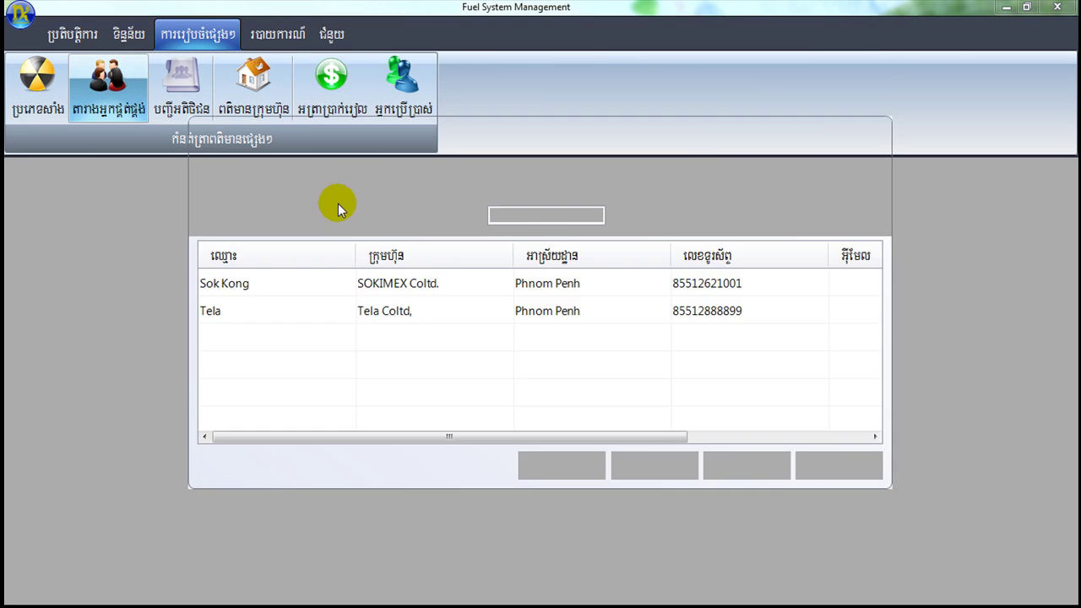
pyautogui.click(643, 312)
pyautogui.moveTo(631, 437); pyautogui.dragTo(810, 435)
pyautogui.click(767, 286)
pyautogui.click(770, 312)
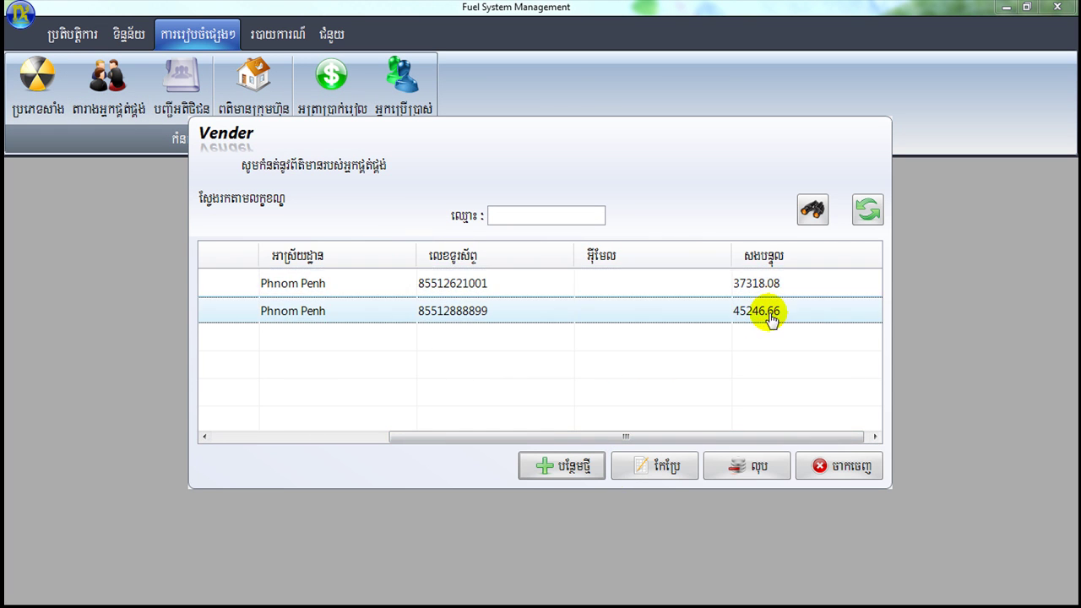
pyautogui.click(849, 473)
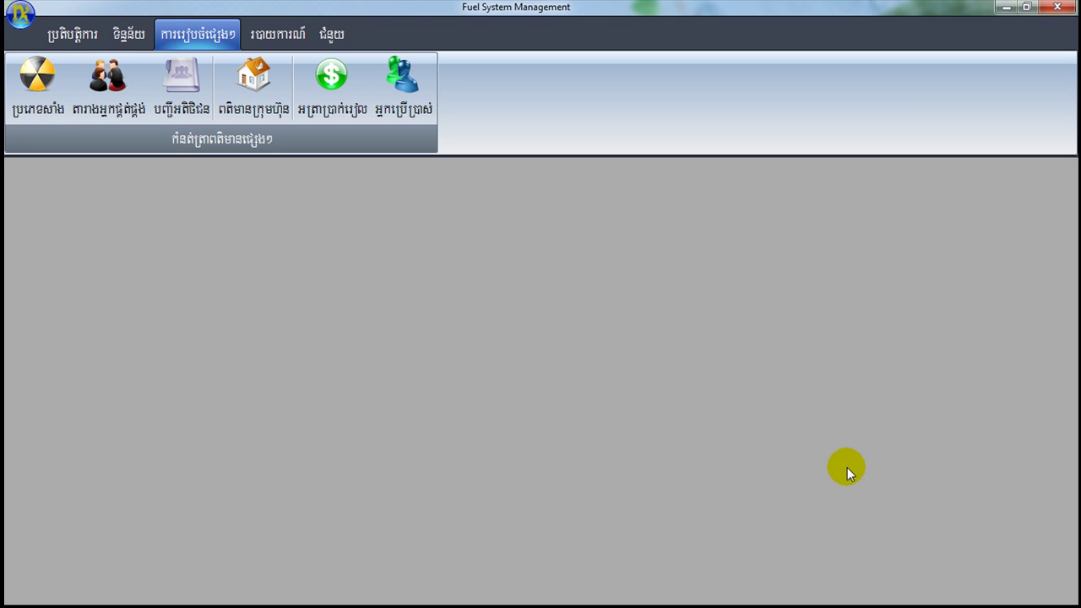
pyautogui.click(129, 35)
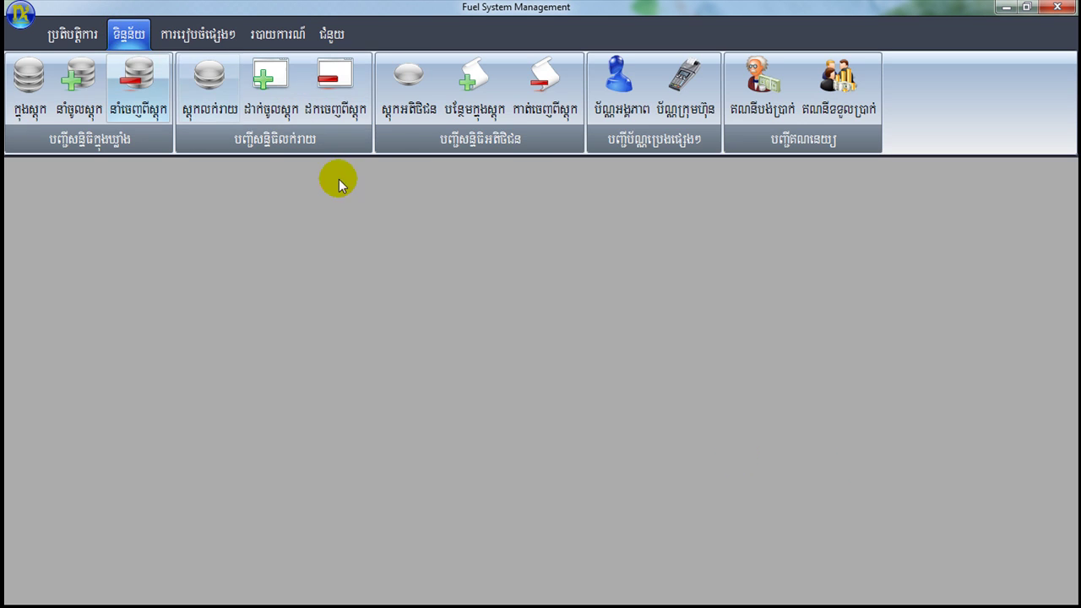
pyautogui.click(139, 88)
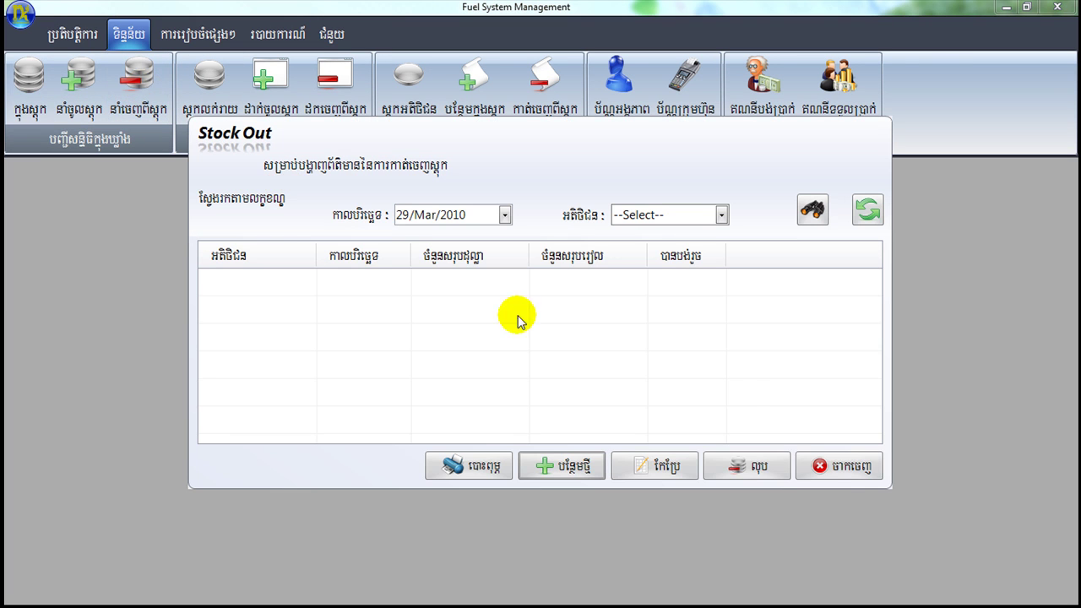
pyautogui.click(847, 475)
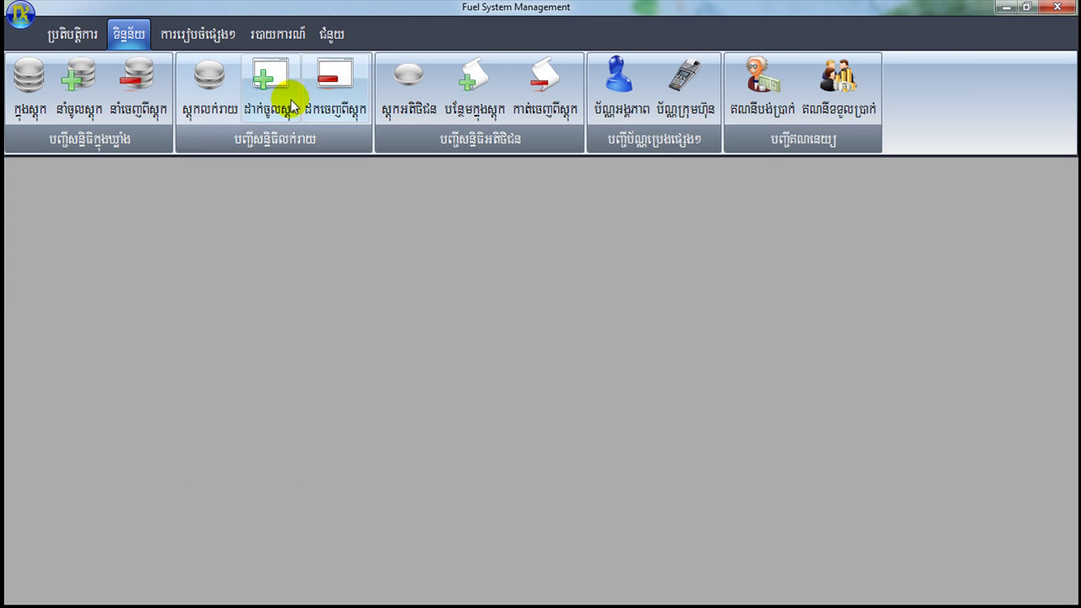
pyautogui.click(207, 33)
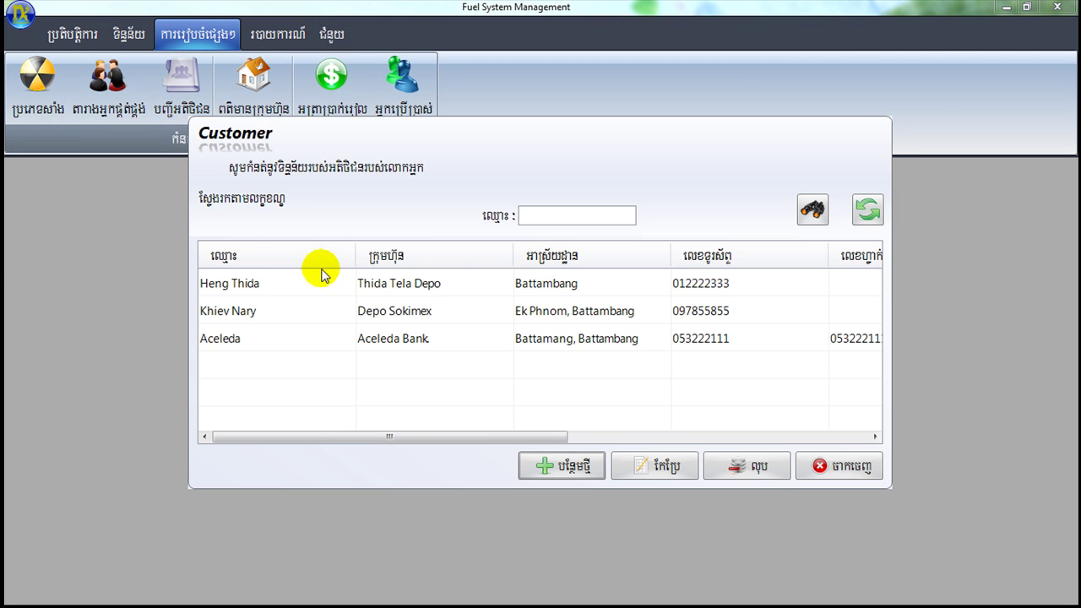
pyautogui.click(305, 294)
pyautogui.click(646, 471)
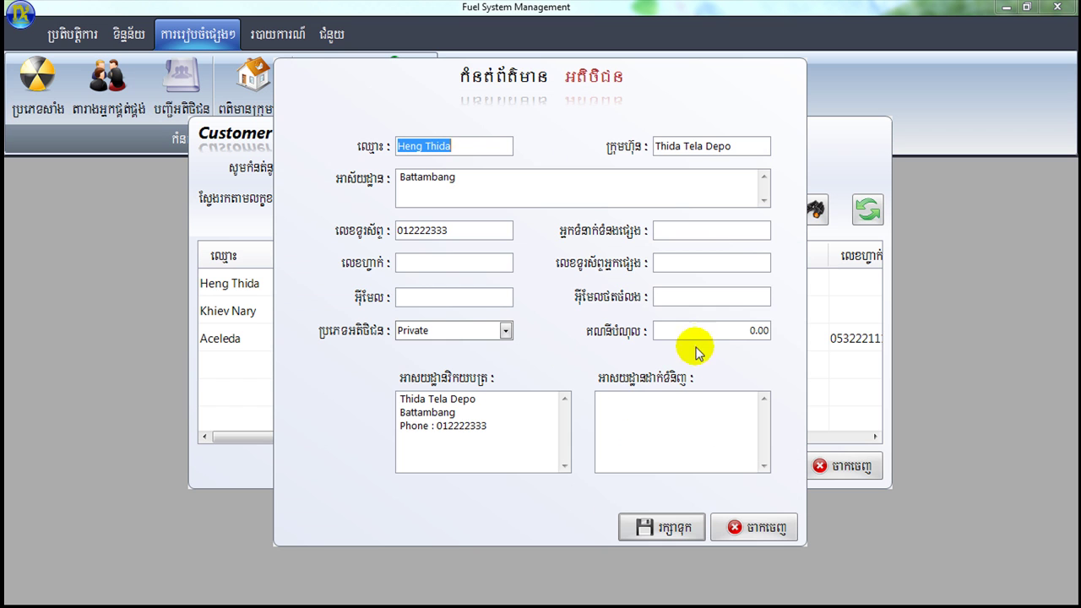
pyautogui.click(693, 338)
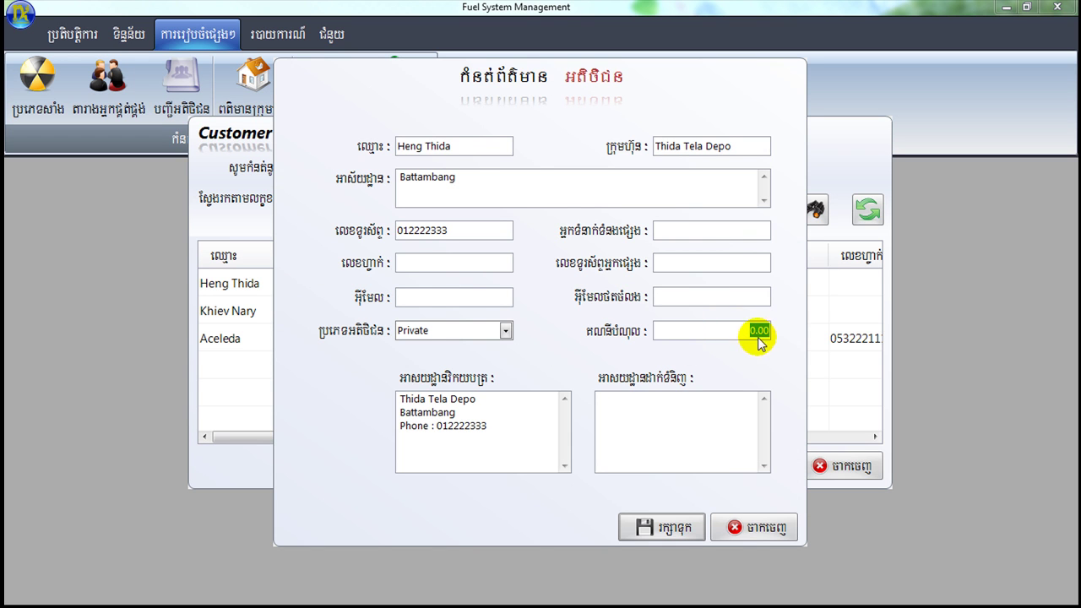
pyautogui.click(763, 522)
pyautogui.click(849, 467)
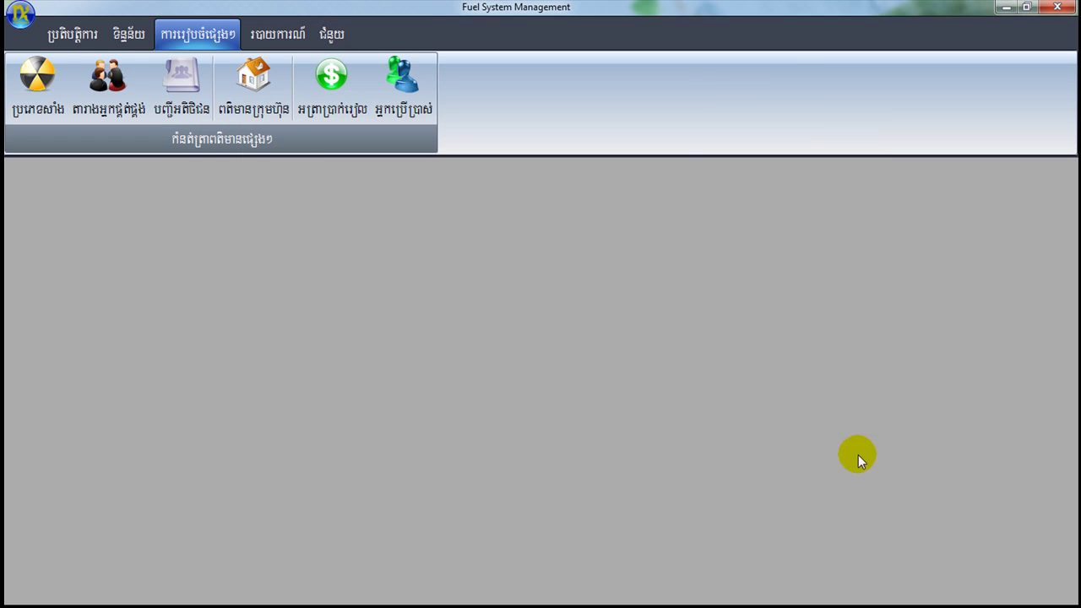
# Step: Start a new stock-out record and choose Thida Tela Depo as the customer
pyautogui.click(131, 33)
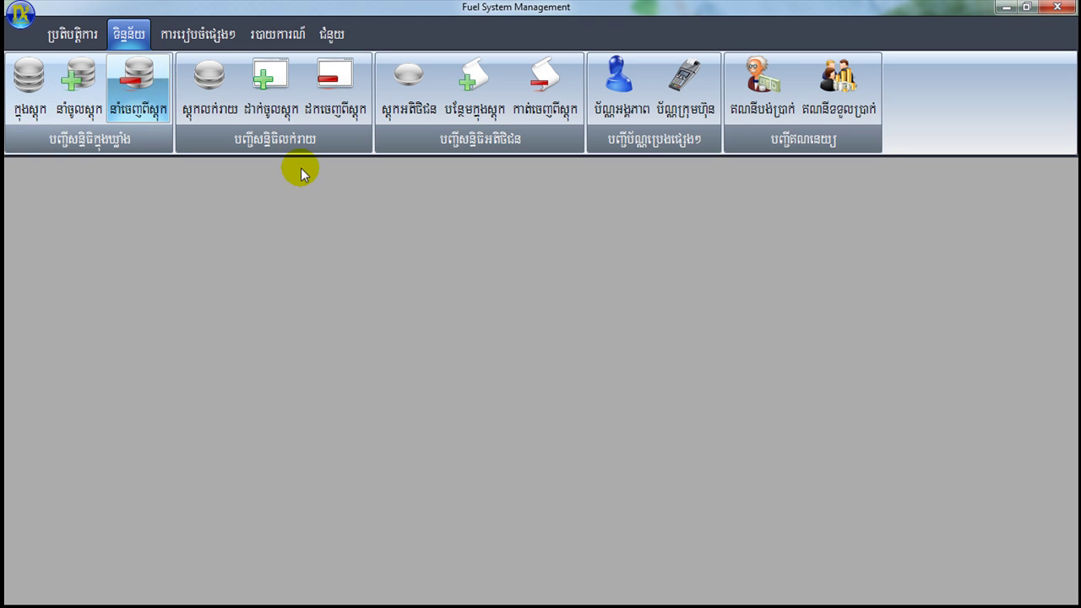
pyautogui.click(142, 89)
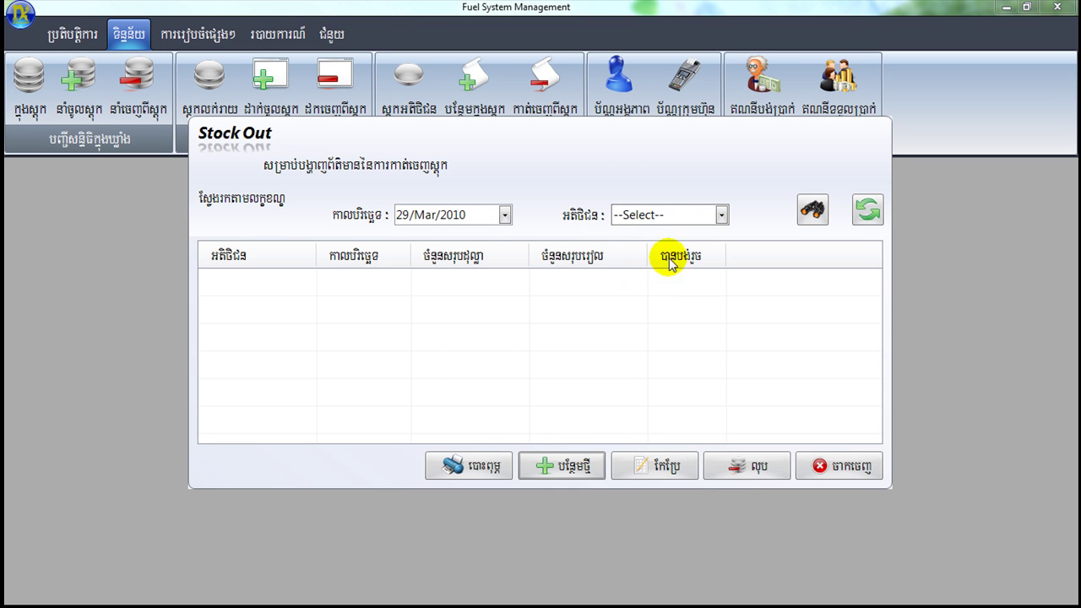
pyautogui.click(561, 464)
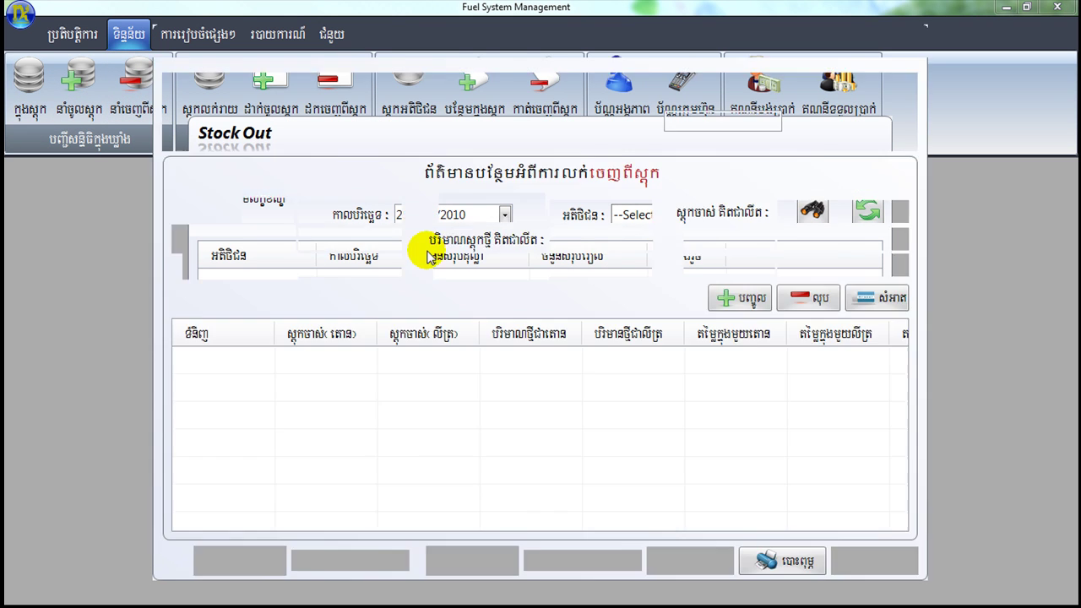
pyautogui.click(561, 120)
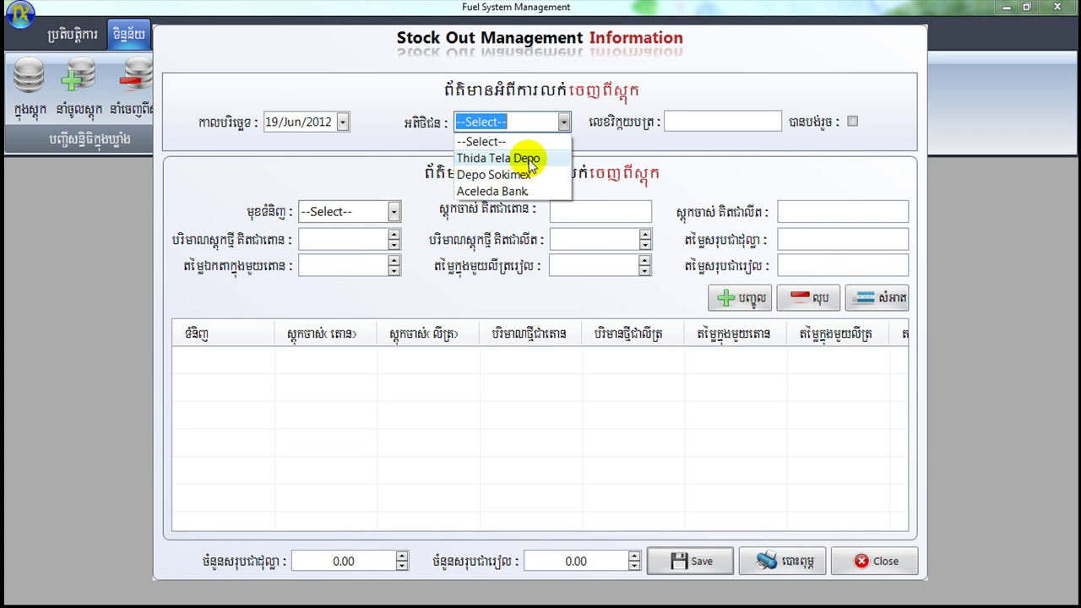
pyautogui.click(529, 160)
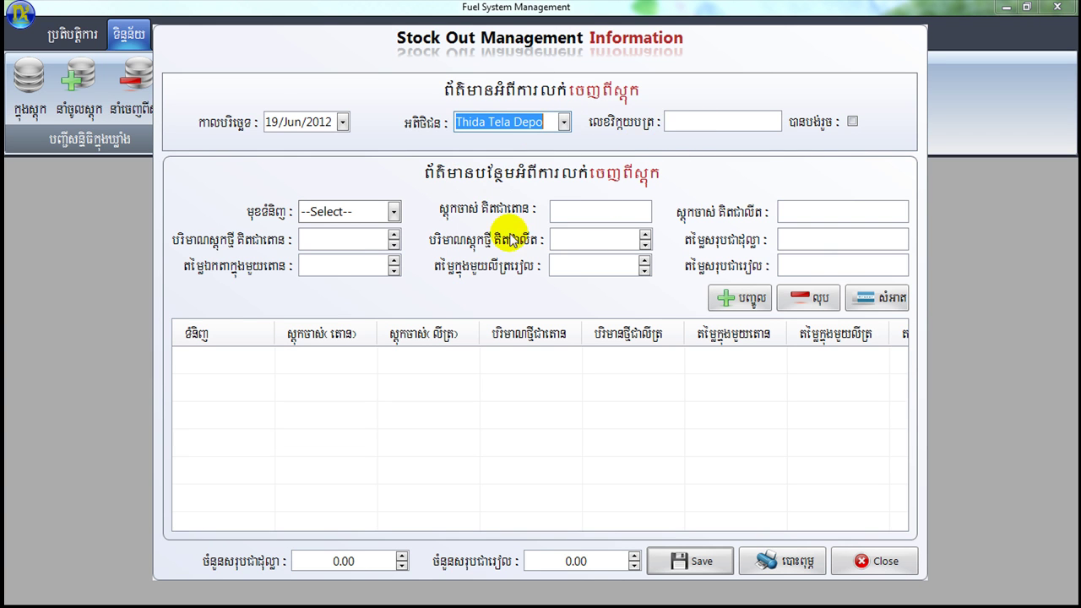
# Step: Add a Gas Solid line to the stock-out with 5,000 litres at 5,000 riel per litre
pyautogui.click(394, 211)
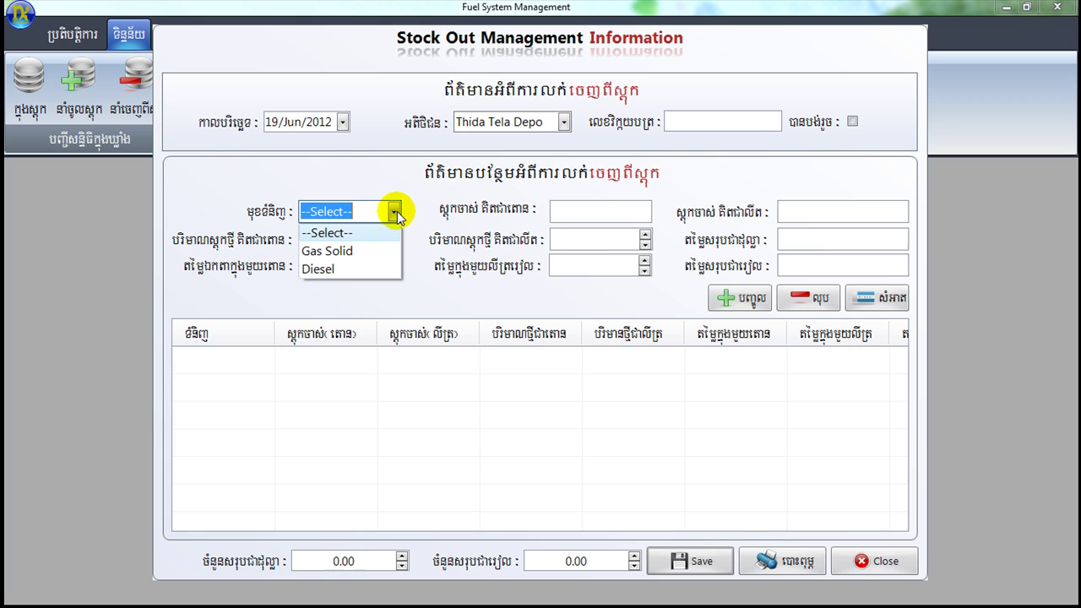
pyautogui.click(378, 251)
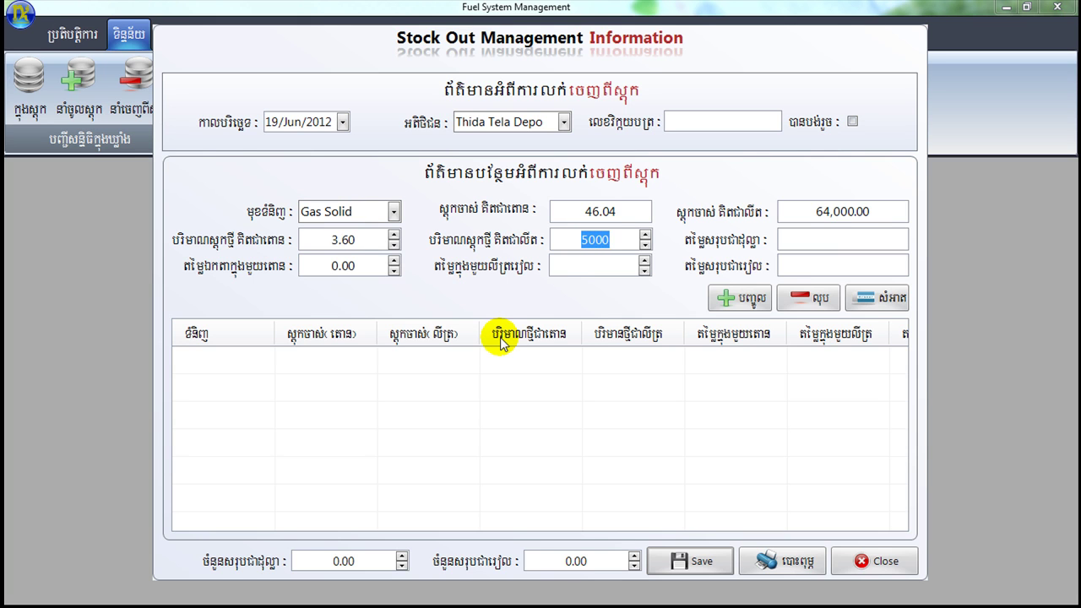
pyautogui.click(576, 267)
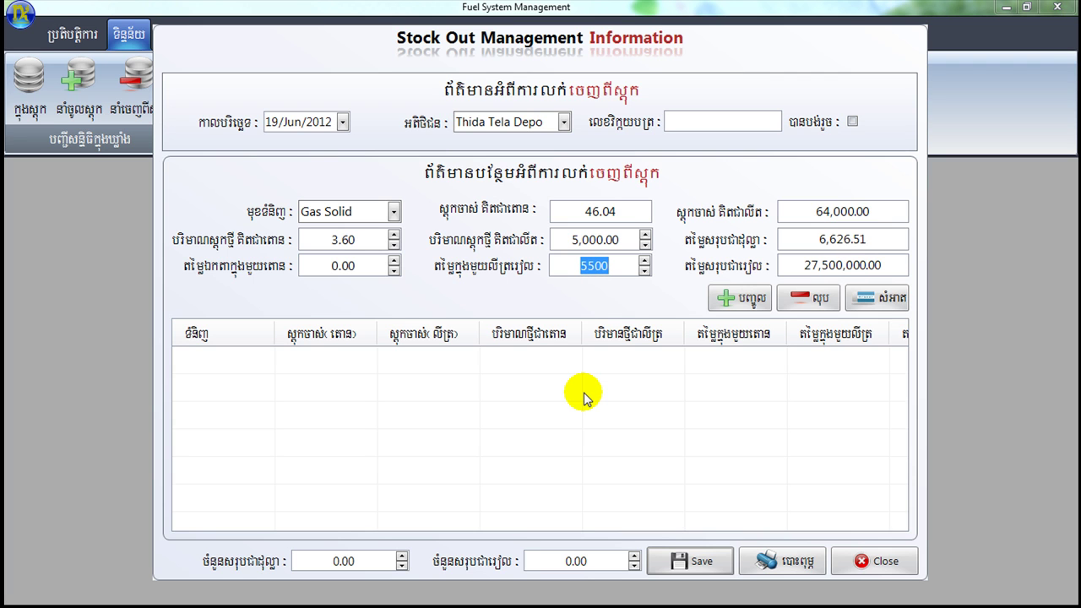
pyautogui.click(857, 241)
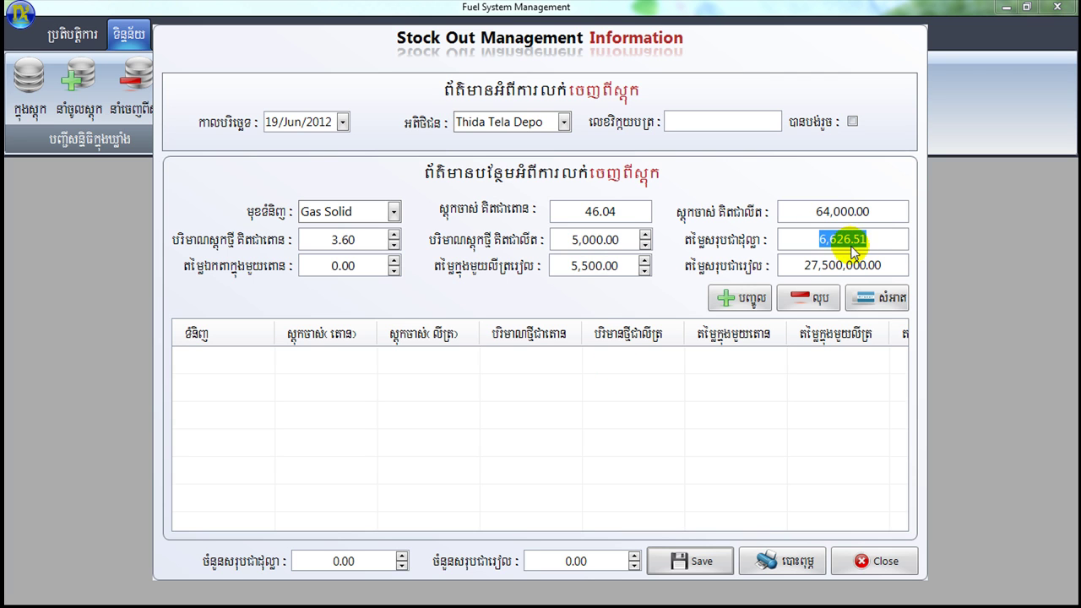
pyautogui.click(817, 269)
pyautogui.click(606, 277)
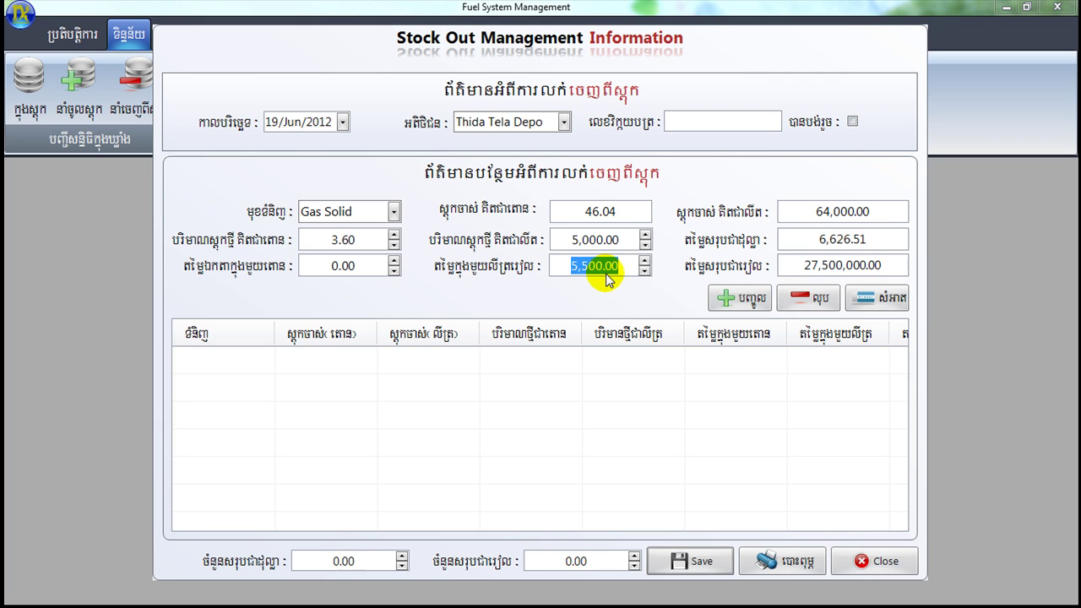
pyautogui.write('50')
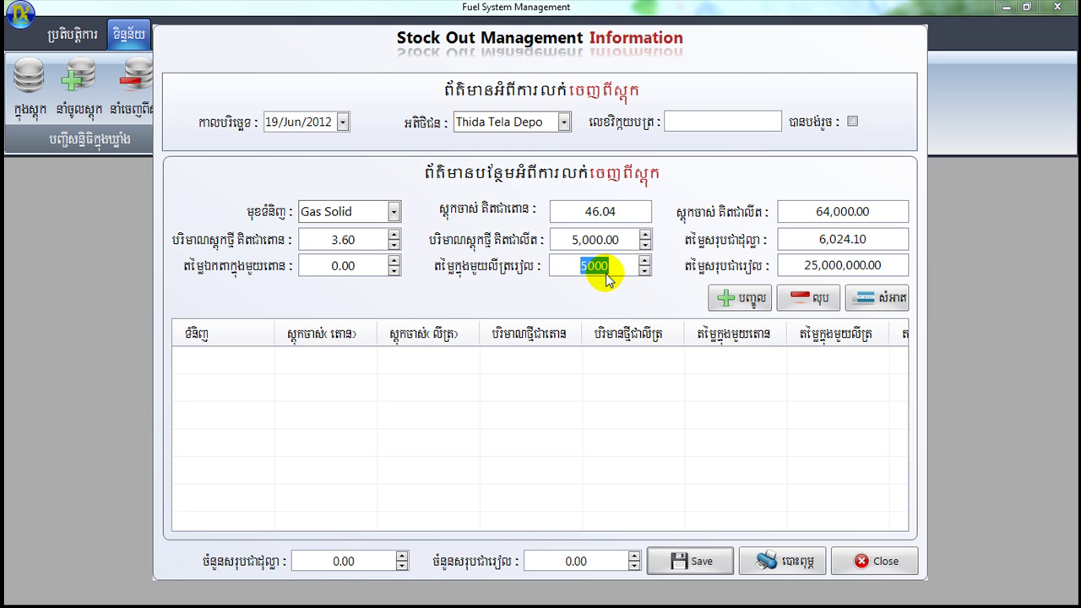
pyautogui.click(737, 301)
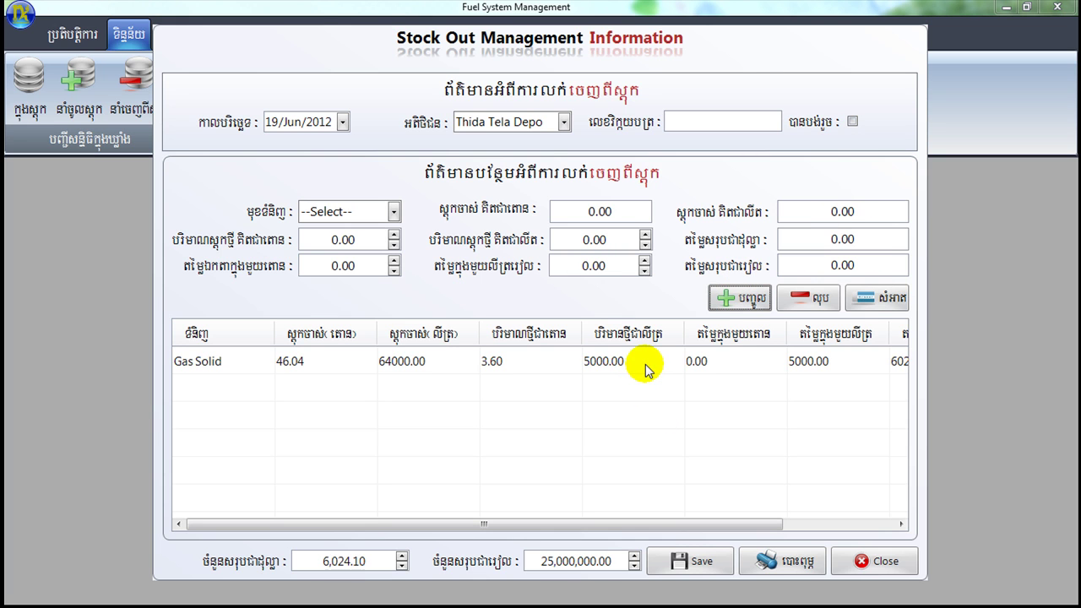
pyautogui.click(645, 369)
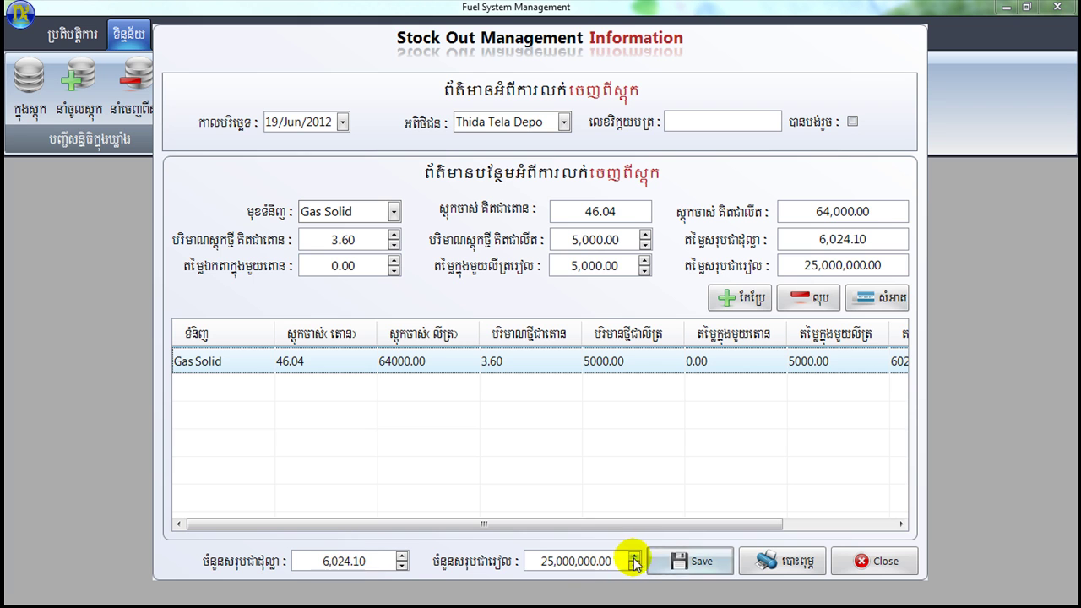
pyautogui.click(394, 212)
pyautogui.click(875, 307)
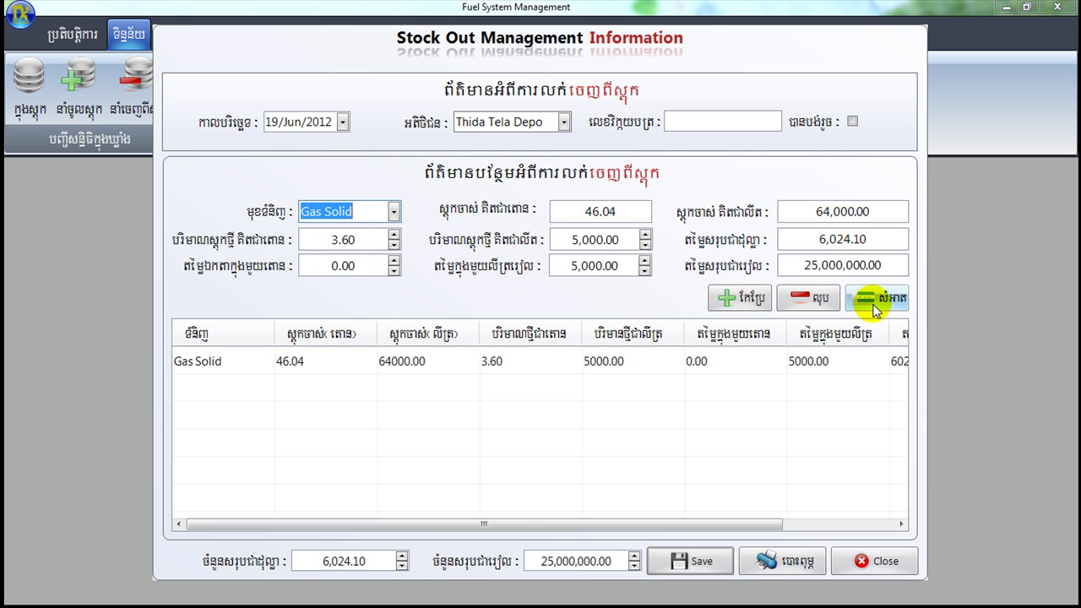
pyautogui.click(874, 303)
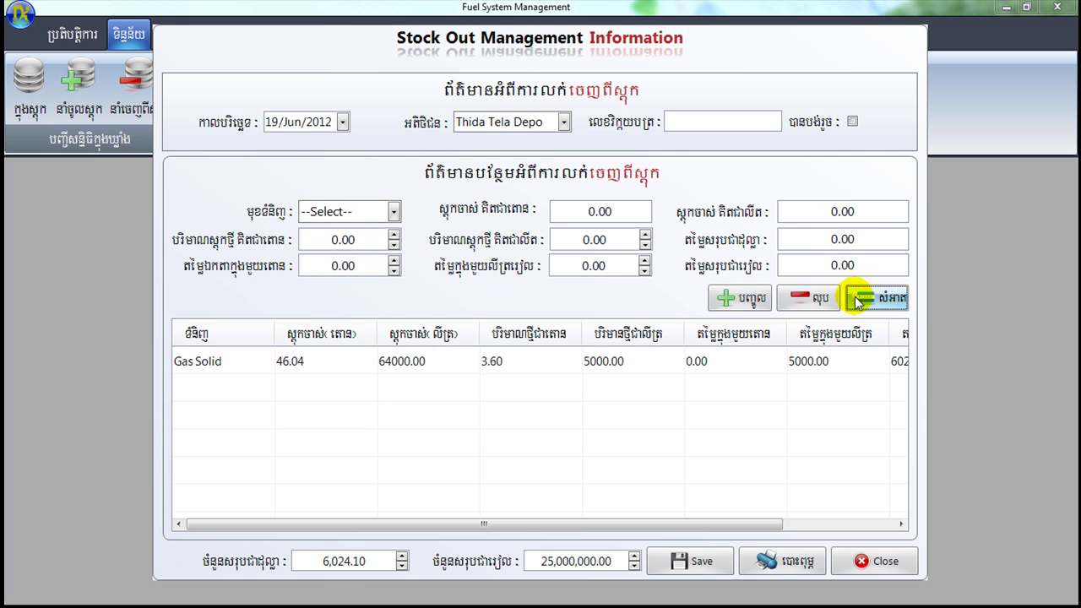
# Step: Add a Diesel line to the stock-out with 2,000 litres at 4,500 riel per litre
pyautogui.click(394, 212)
pyautogui.click(347, 268)
pyautogui.click(570, 245)
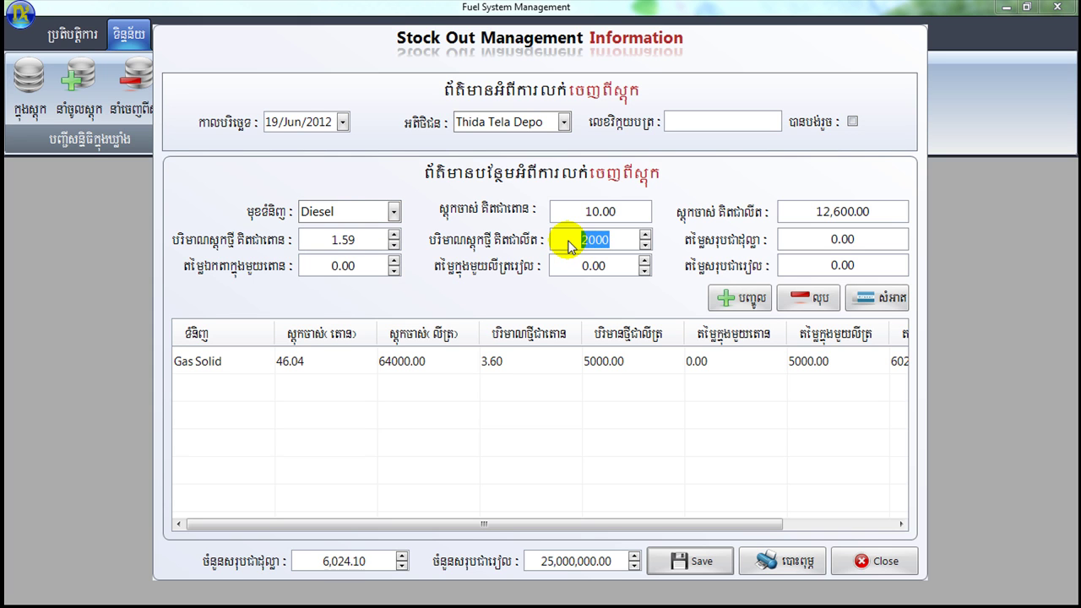
pyautogui.click(612, 268)
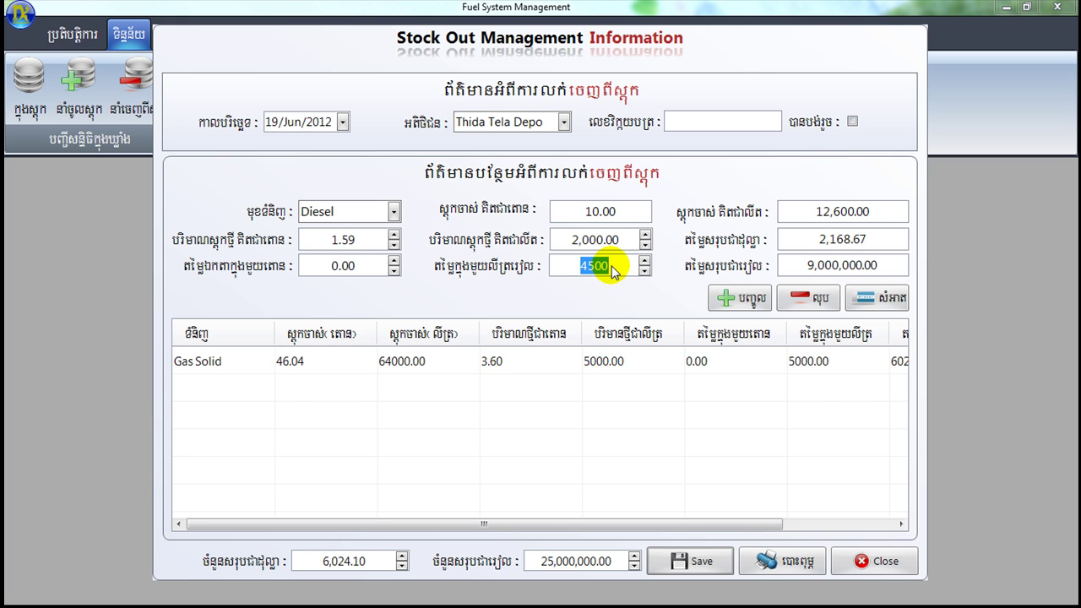
pyautogui.click(738, 298)
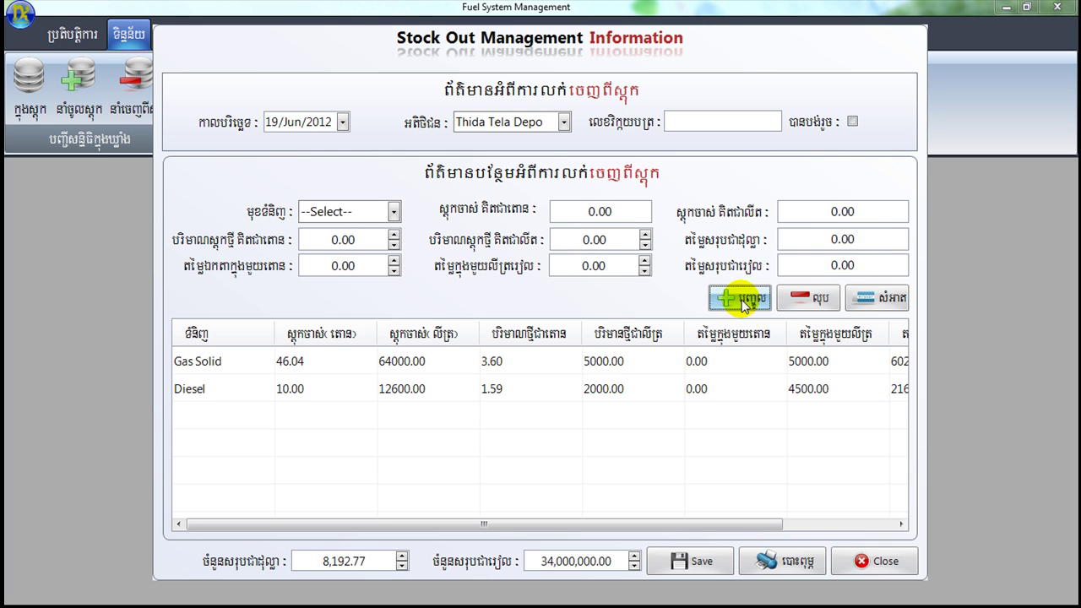
# Step: Review both stock-out lines and generate the invoice preview for Thida Tela Depo
pyautogui.click(367, 373)
pyautogui.click(374, 390)
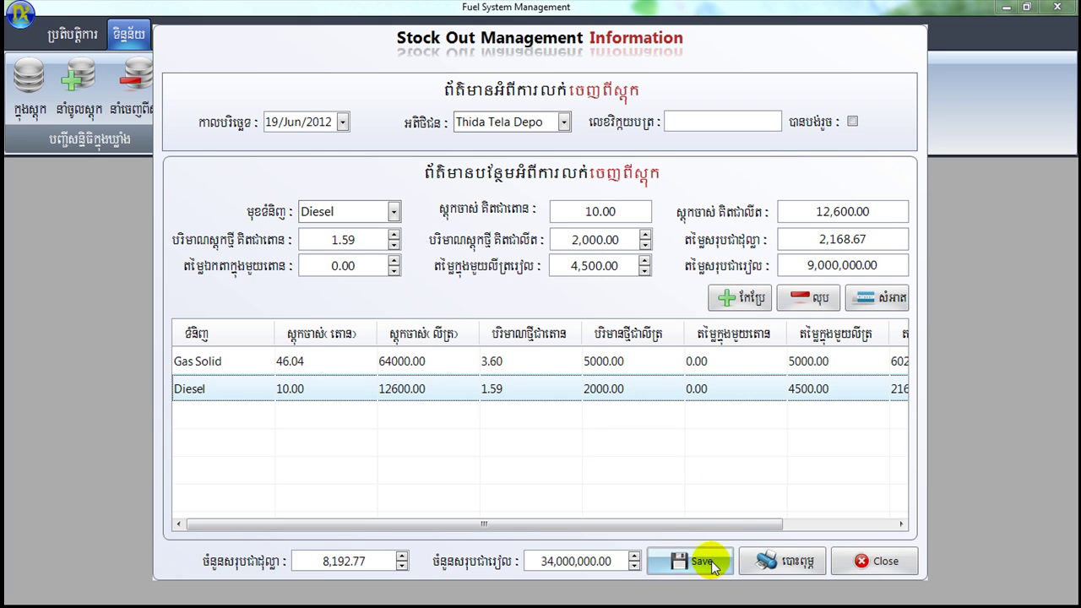
pyautogui.click(777, 568)
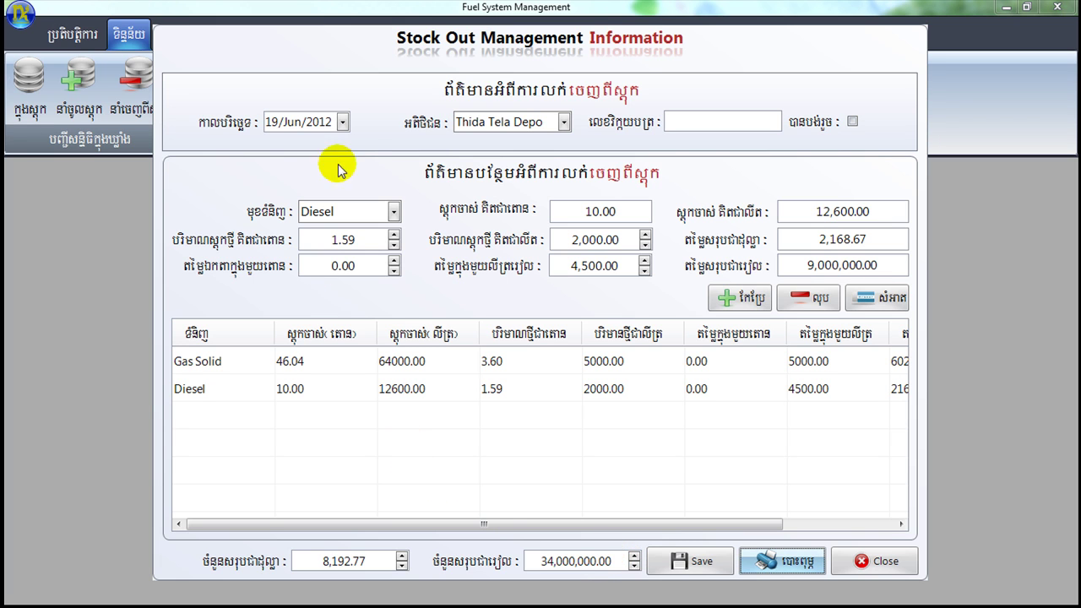
pyautogui.click(771, 554)
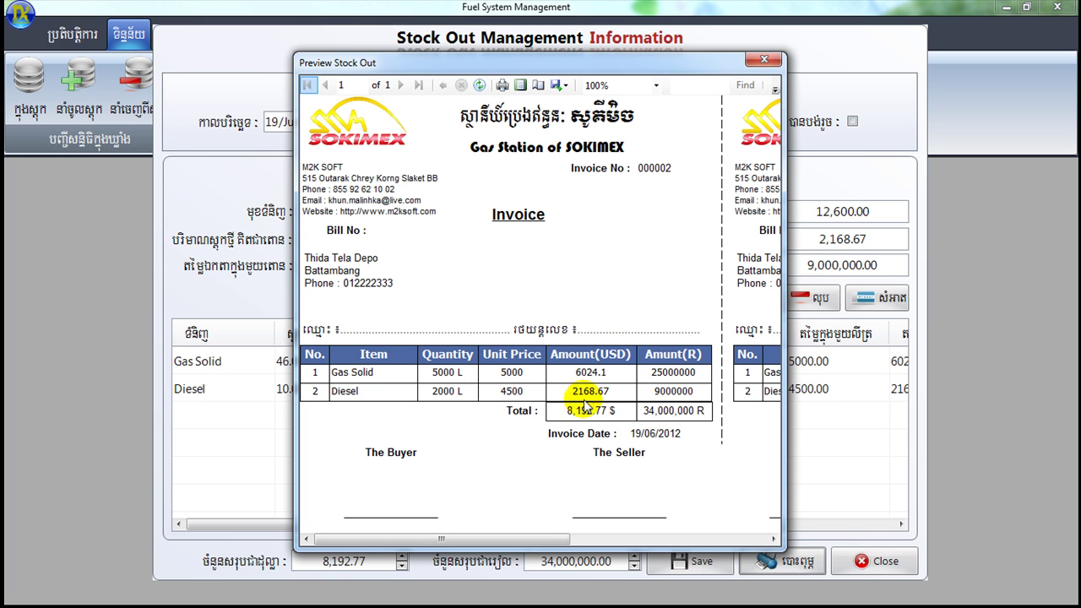
pyautogui.moveTo(531, 538)
pyautogui.mouseDown()
pyautogui.moveTo(754, 535)
pyautogui.moveTo(523, 544)
pyautogui.mouseUp()
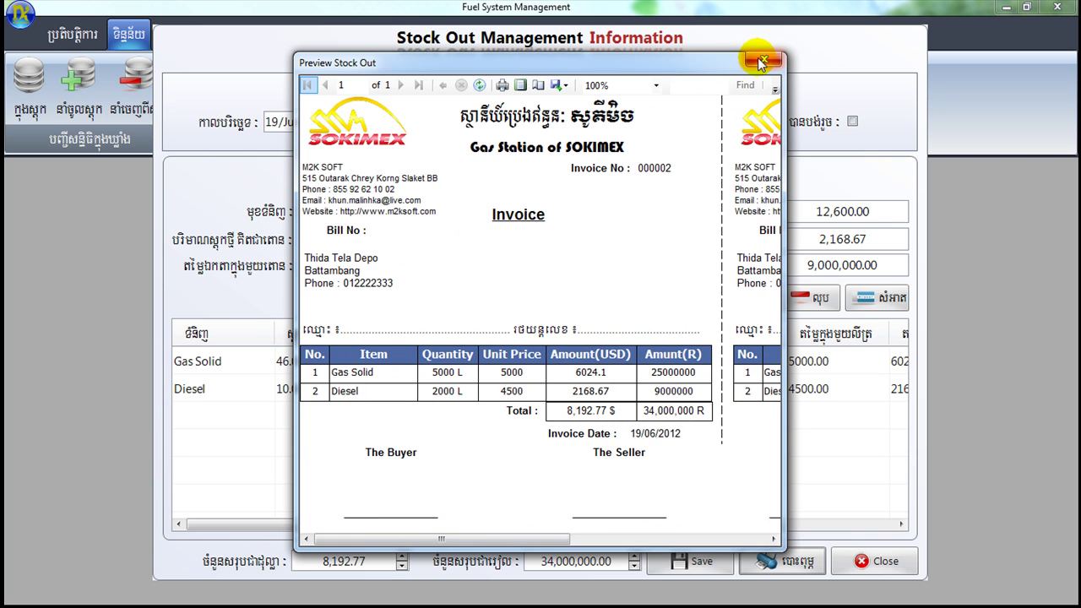
# Step: View the print options for the invoice, cancel without printing and close the preview
pyautogui.click(502, 87)
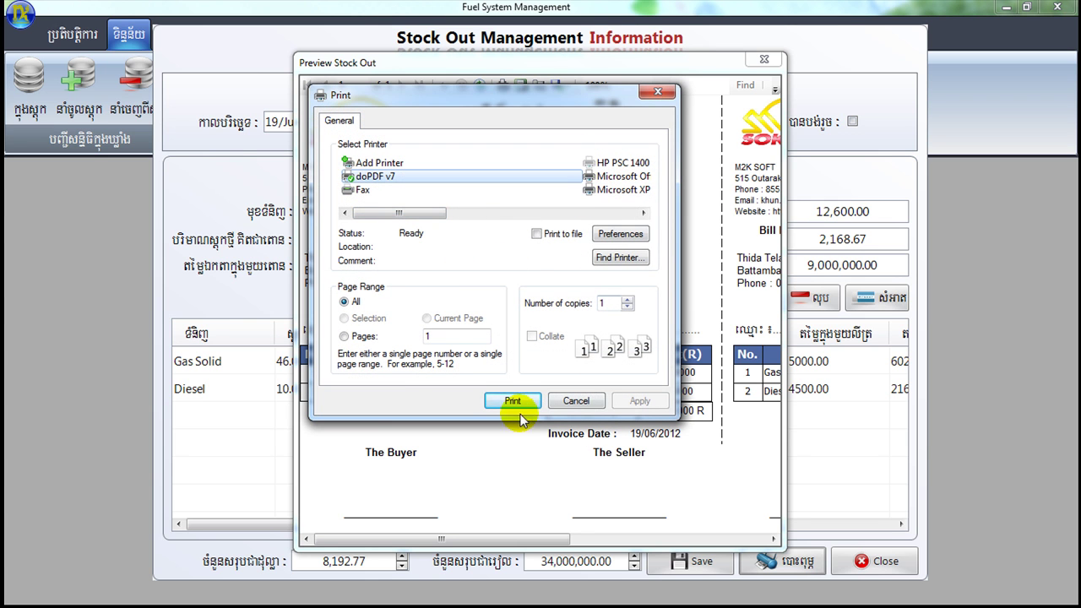
pyautogui.click(576, 400)
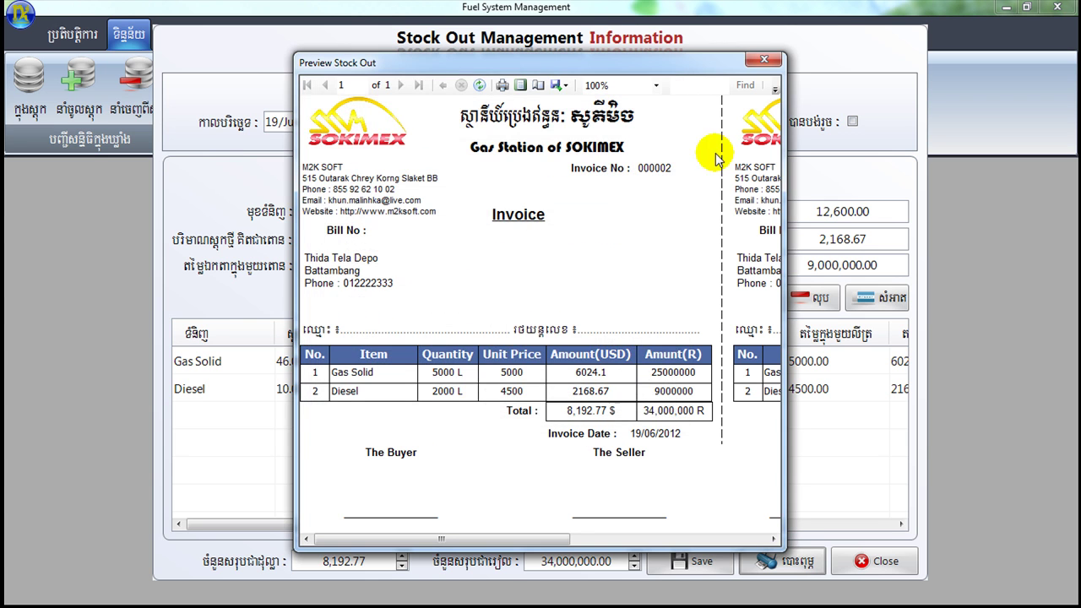
pyautogui.click(763, 59)
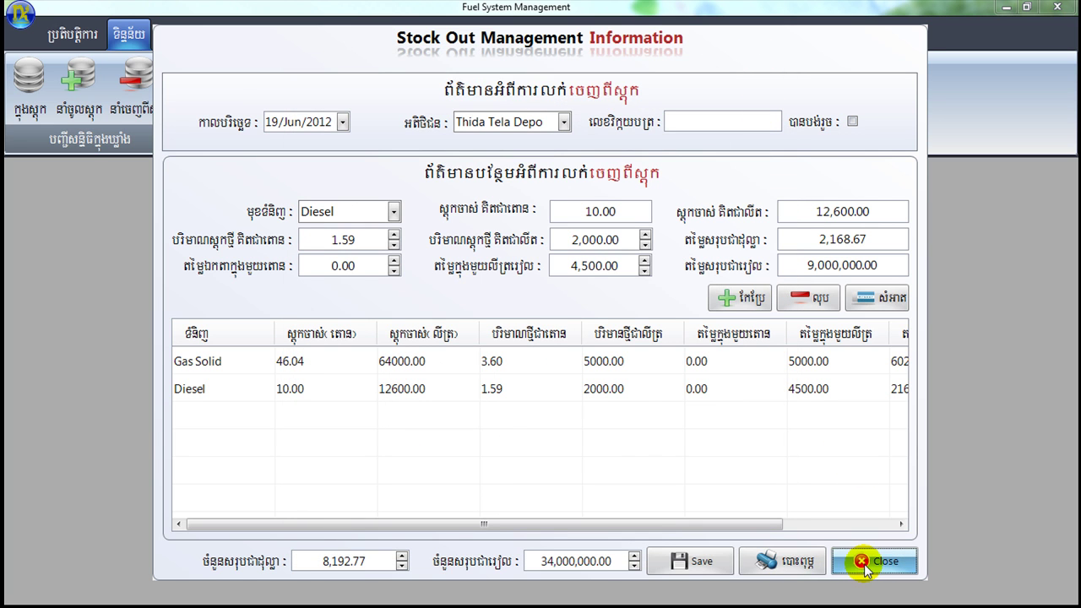
# Step: Close the stock-out entry form, check the Thida Tela Depo entry in the Stock Out list and close the list
pyautogui.click(867, 564)
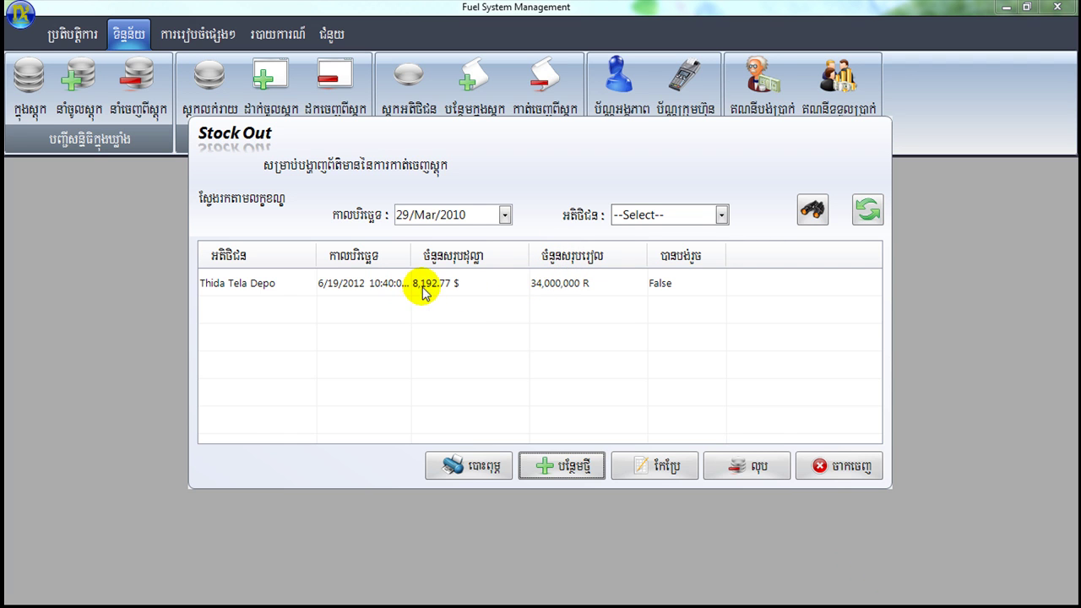
pyautogui.click(581, 287)
pyautogui.click(840, 465)
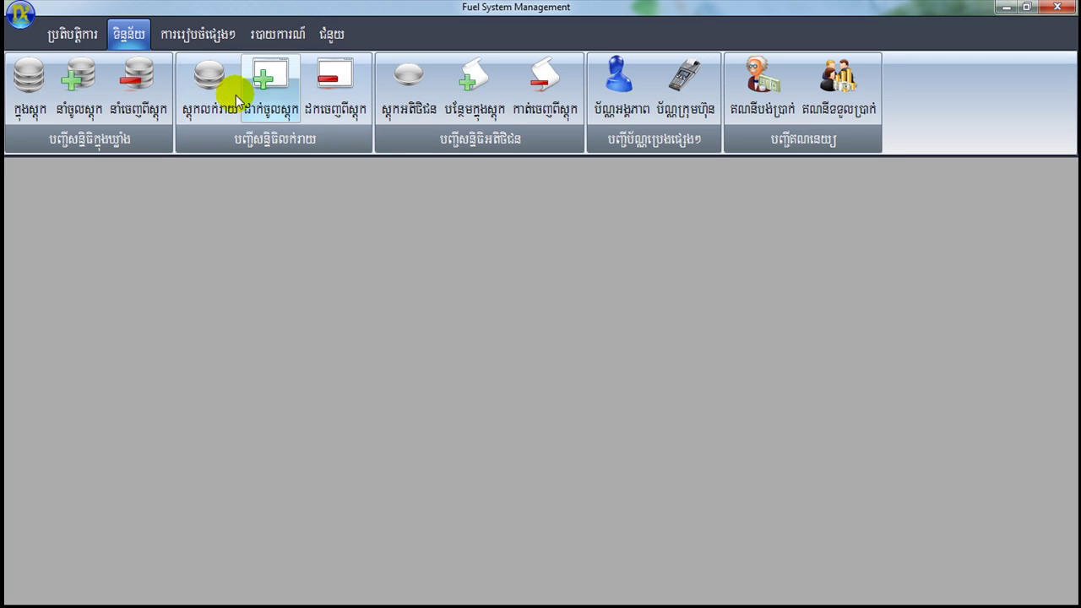
pyautogui.click(218, 34)
pyautogui.click(182, 92)
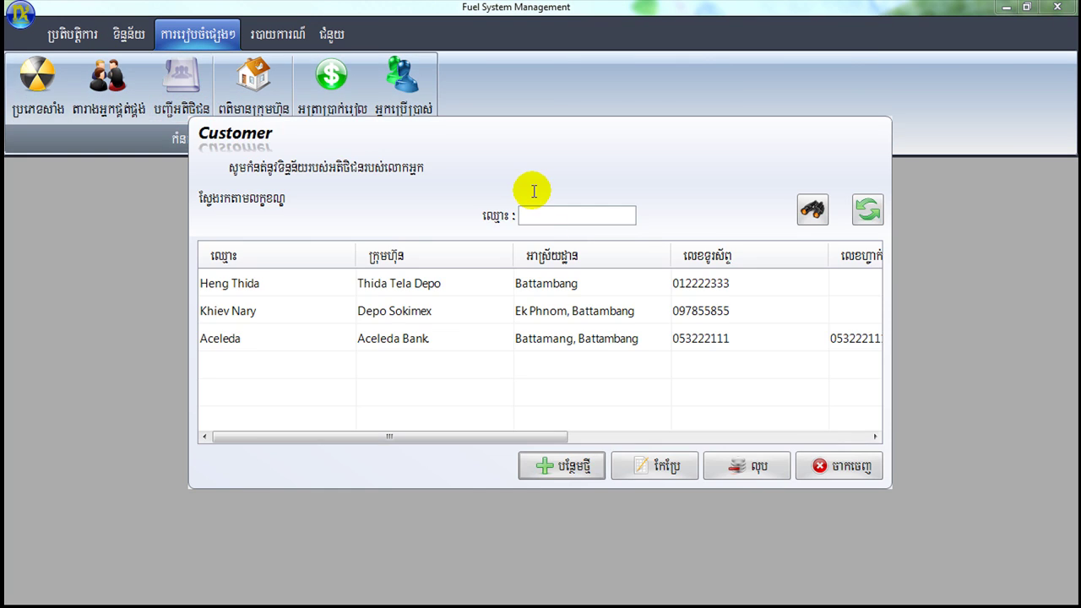
pyautogui.click(581, 283)
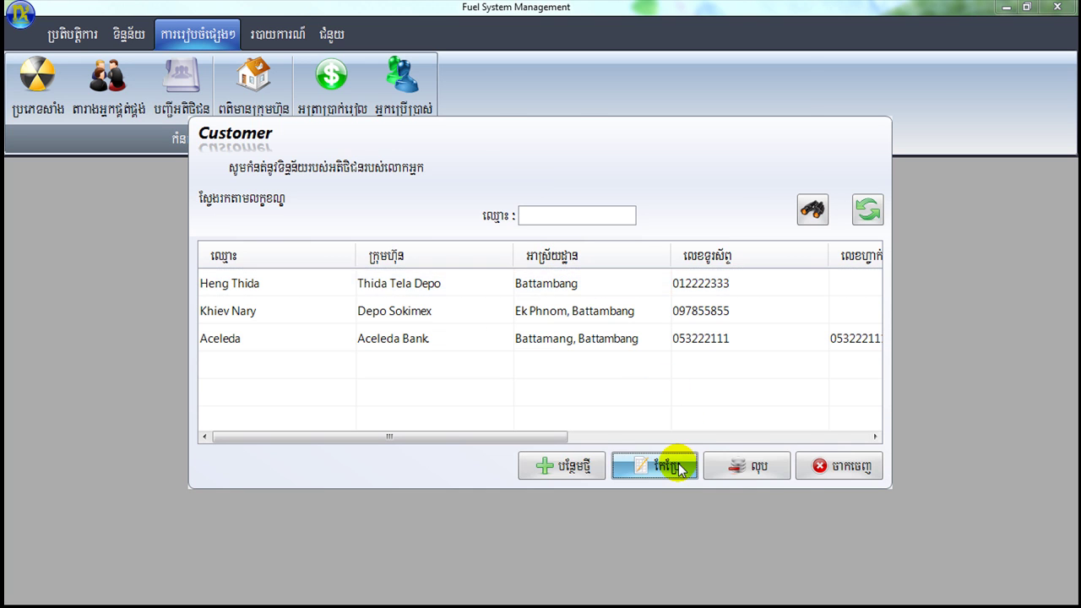
pyautogui.click(658, 465)
pyautogui.moveTo(700, 330); pyautogui.dragTo(777, 333)
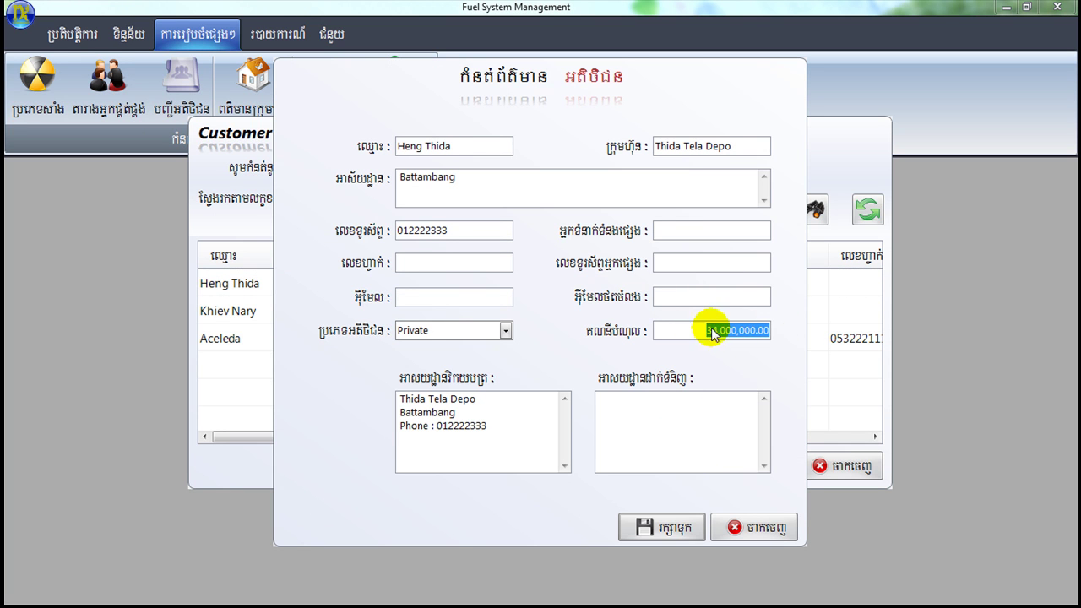
pyautogui.click(761, 527)
pyautogui.click(820, 460)
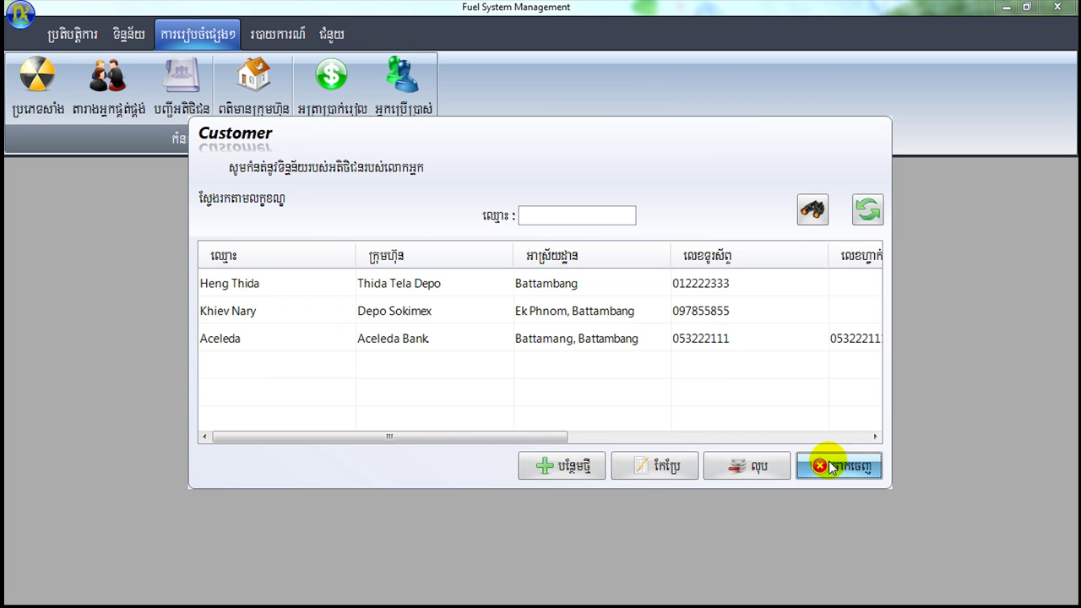
# Step: Check the remaining Gas Solid and Diesel quantities in Stock Information and close the window
pyautogui.click(128, 34)
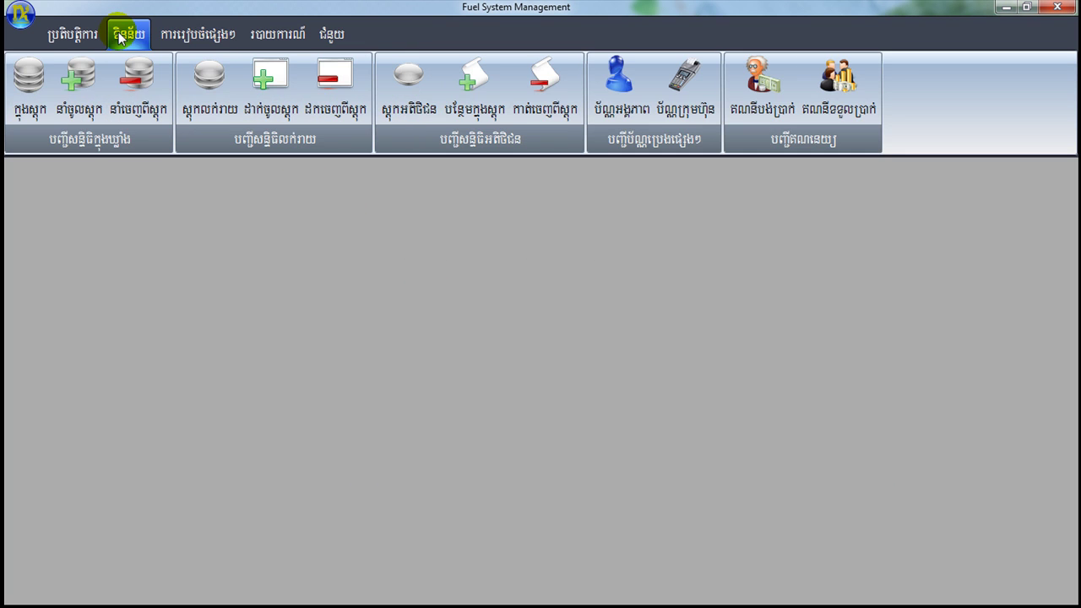
pyautogui.click(23, 102)
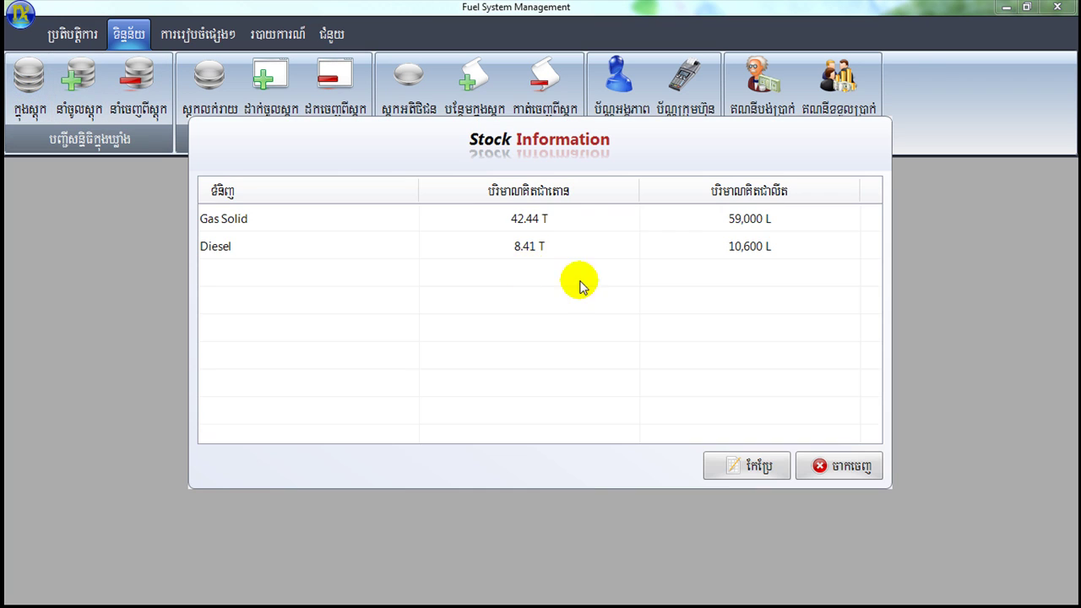
pyautogui.click(500, 221)
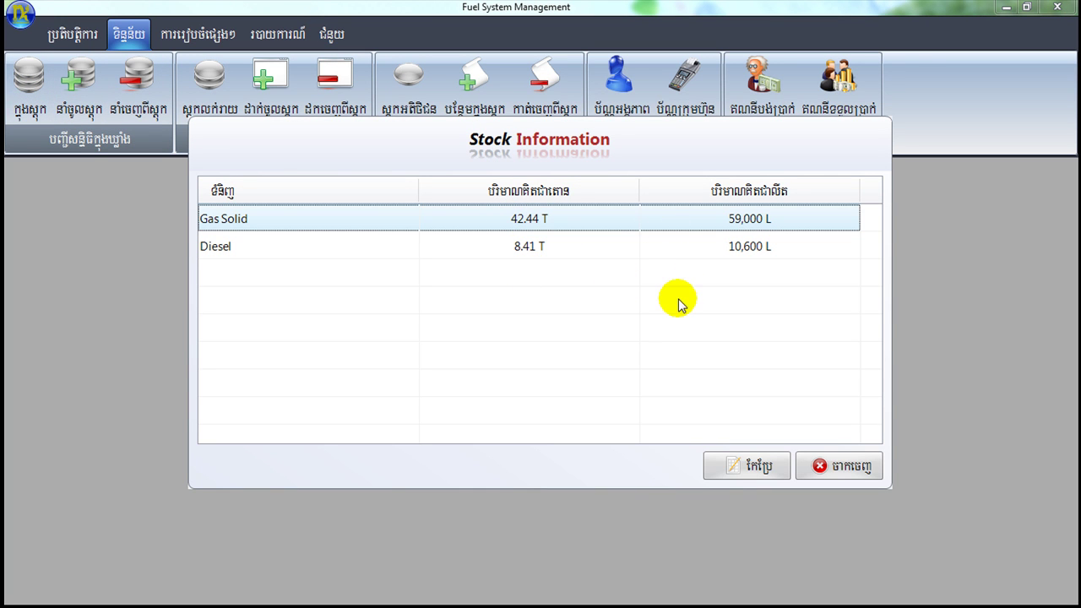
pyautogui.click(702, 248)
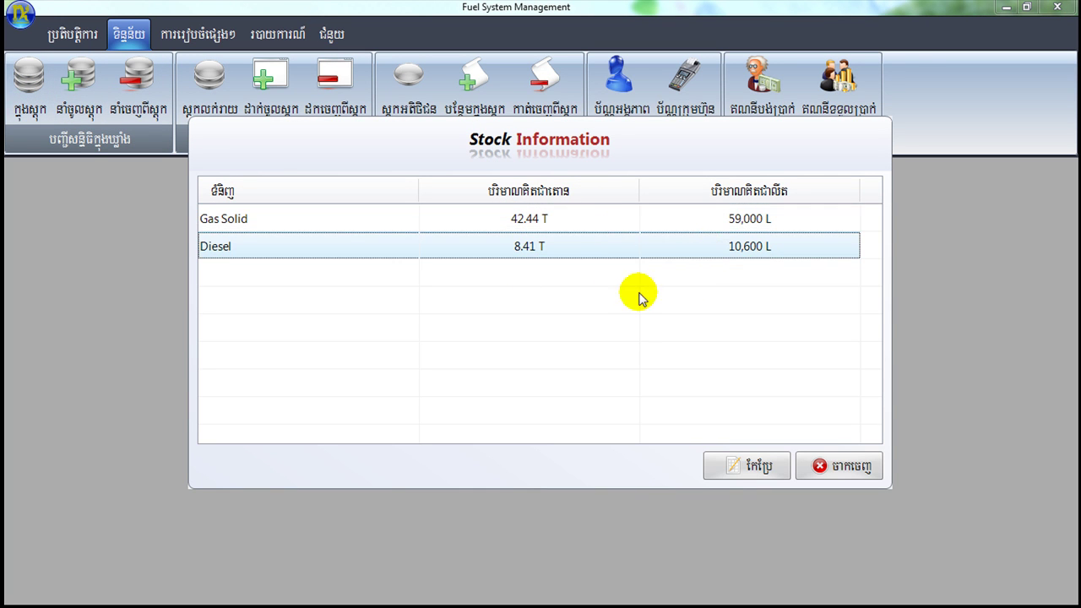
pyautogui.click(857, 474)
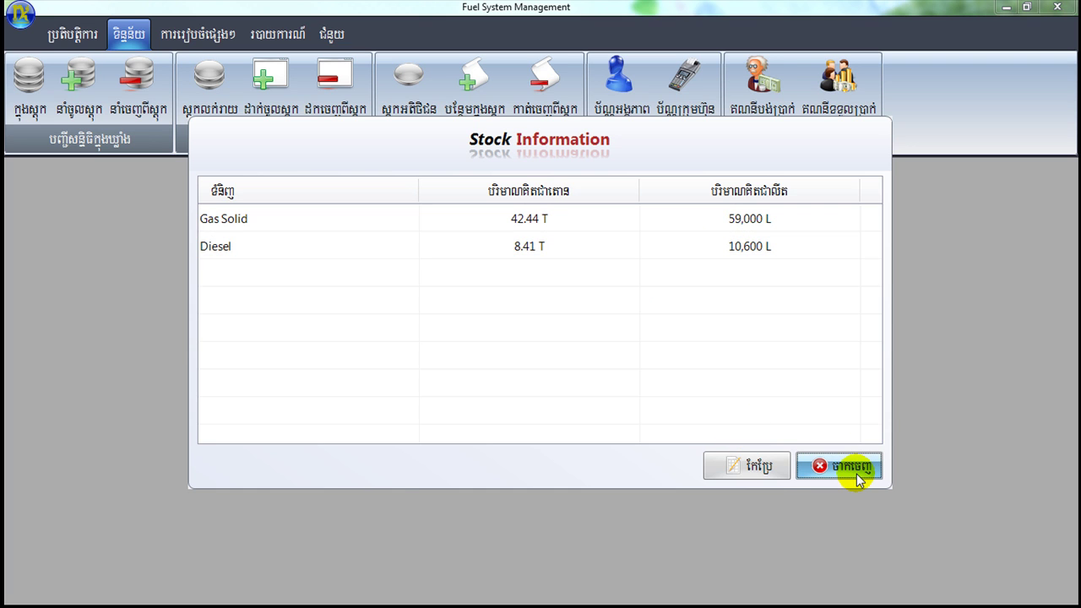